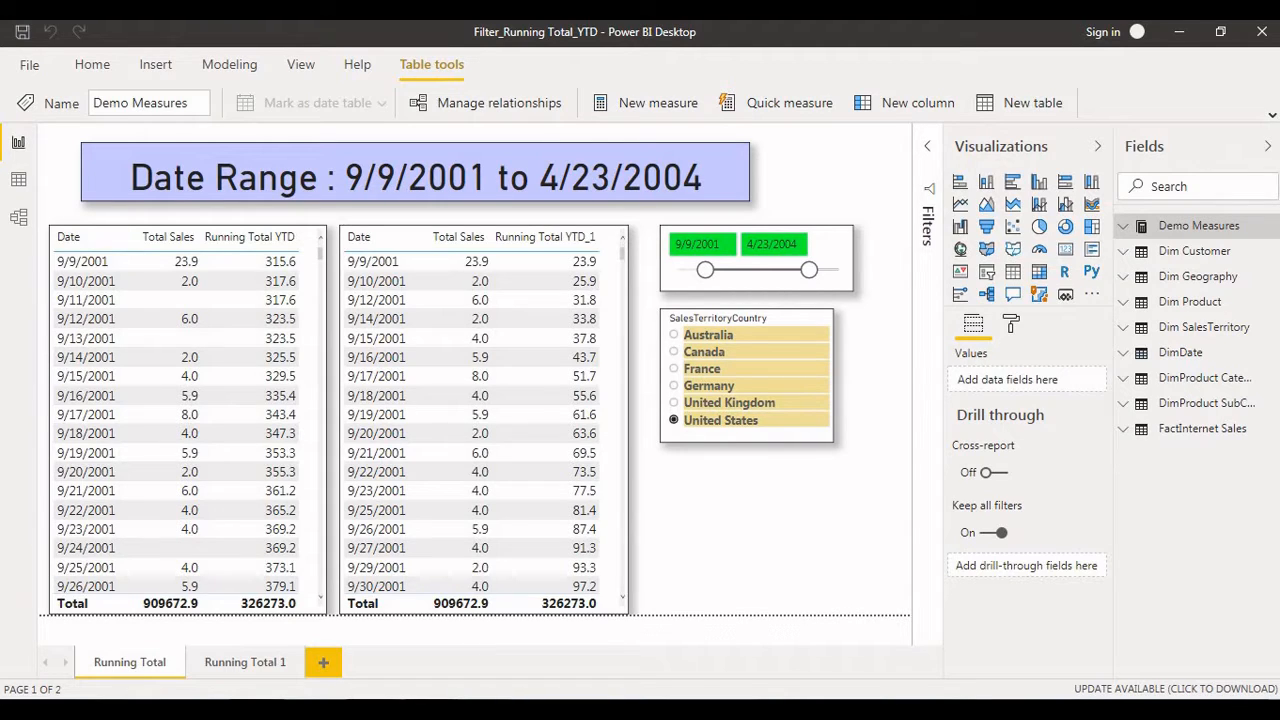
# - Examine the relationships between FactInternet Sales and the dimension tables in the data model, then return to the report
pyautogui.click(18, 217)
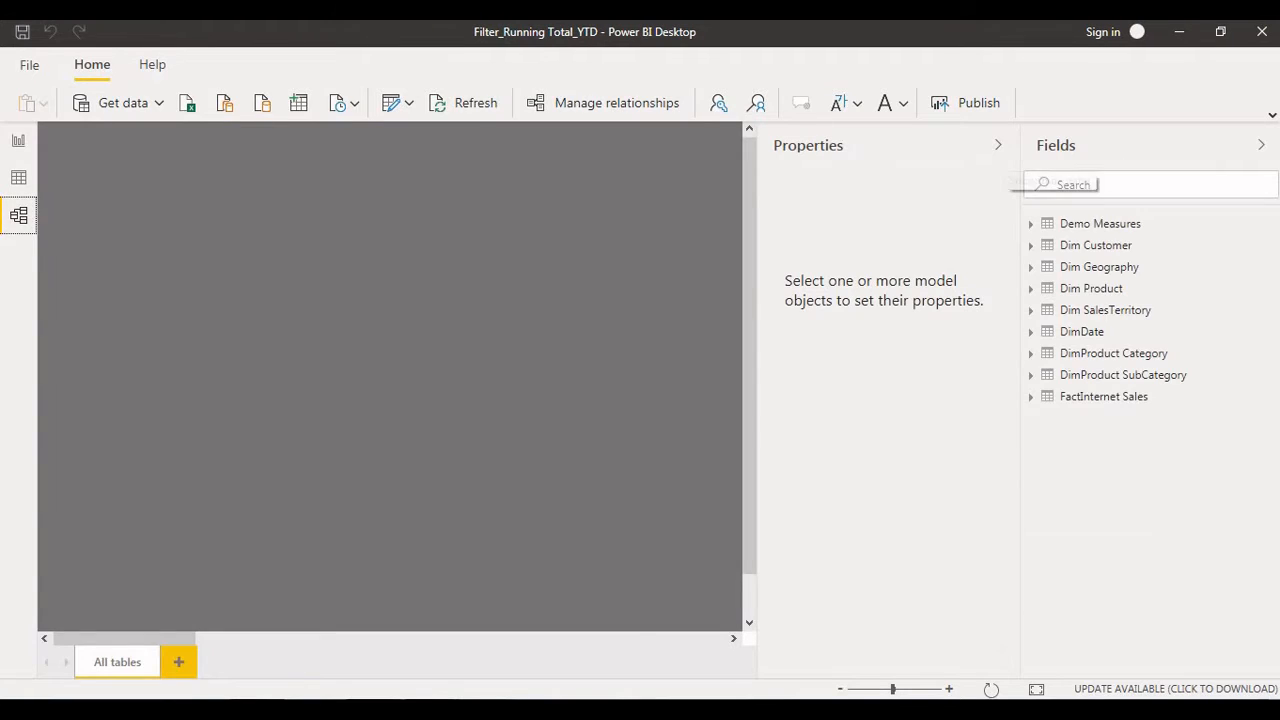
pyautogui.click(1001, 145)
pyautogui.click(1261, 145)
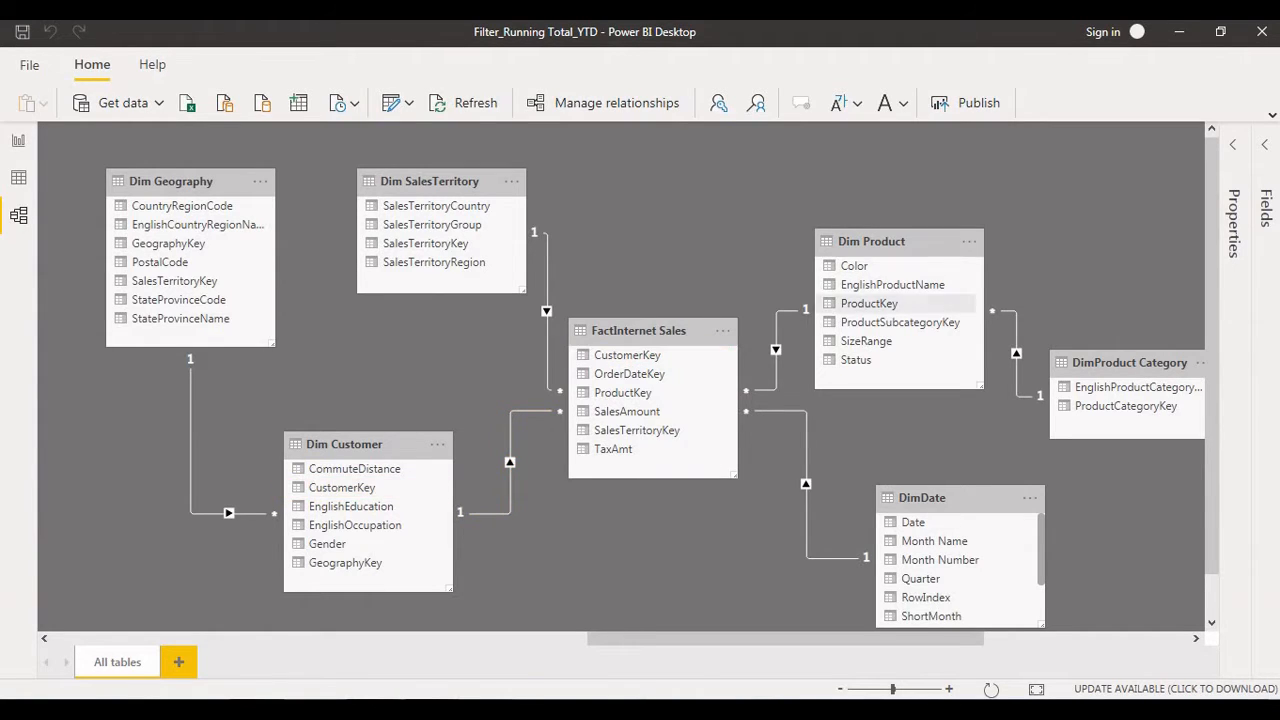
pyautogui.moveTo(1085, 237); pyautogui.dragTo(1170, 237)
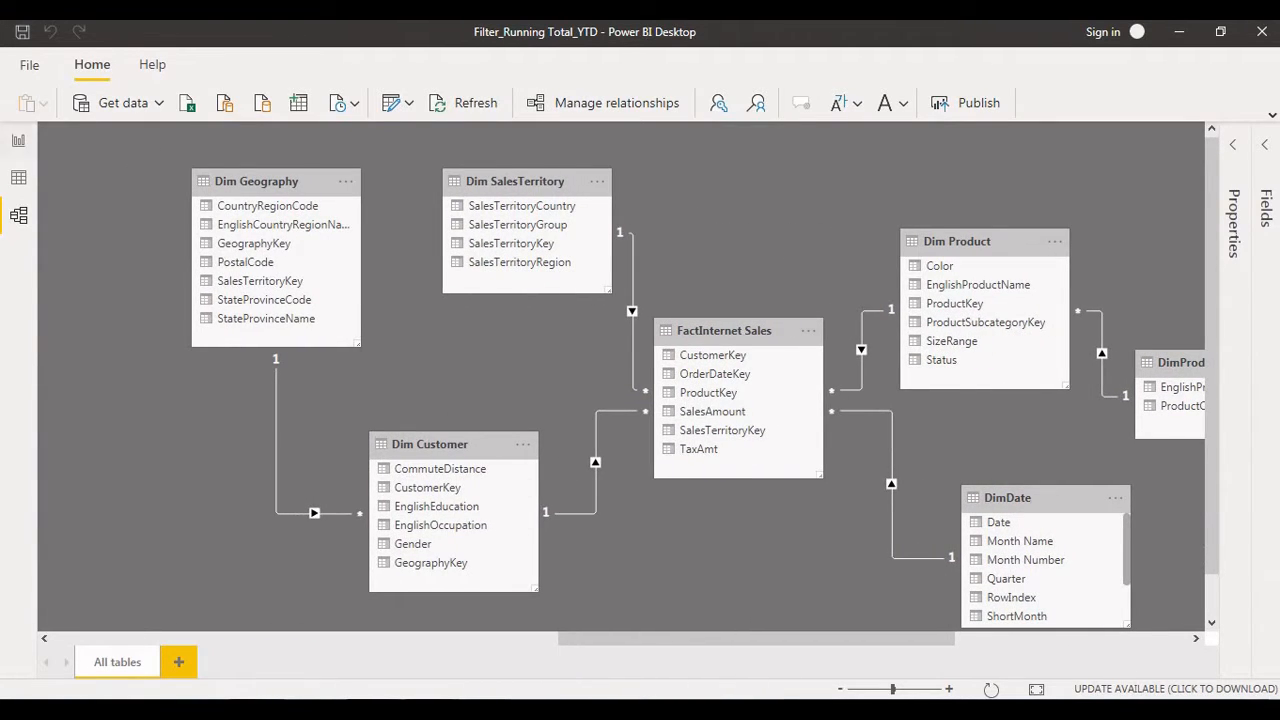
pyautogui.click(18, 140)
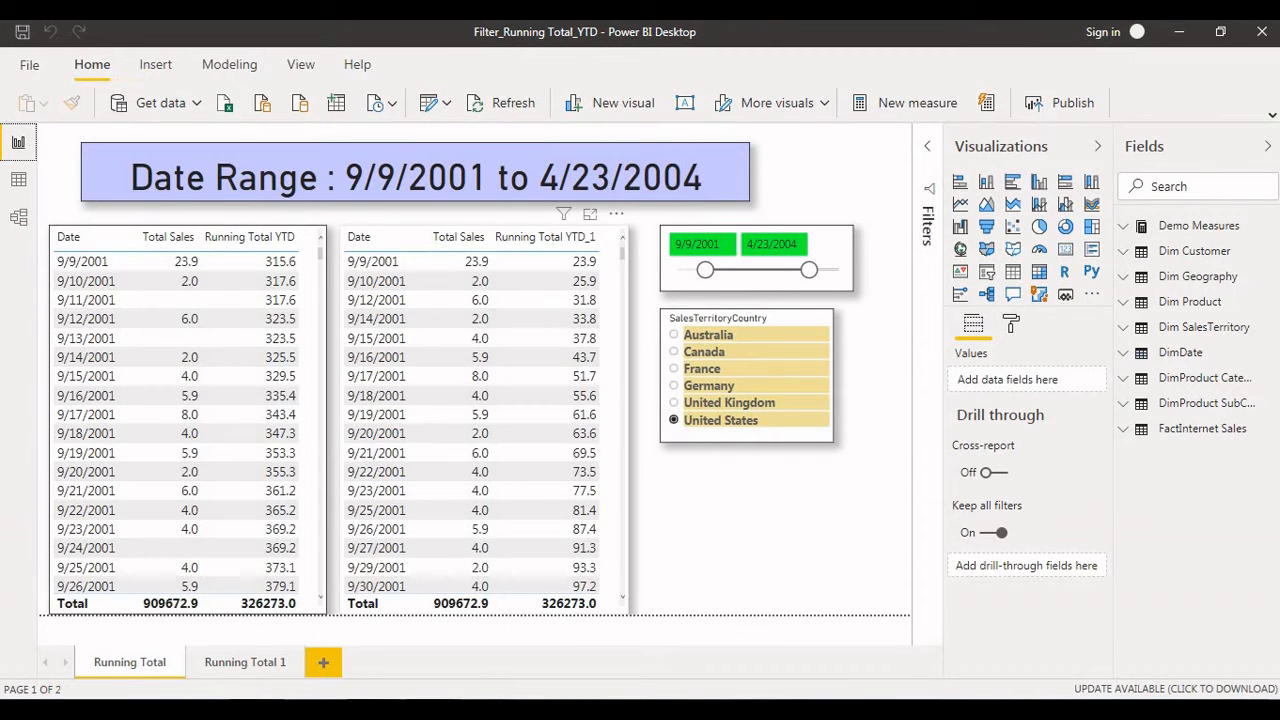
# - Examine the Running Total YTD table's daily values, the Date Range card and the date slicer on the Running Total page
pyautogui.click(697, 532)
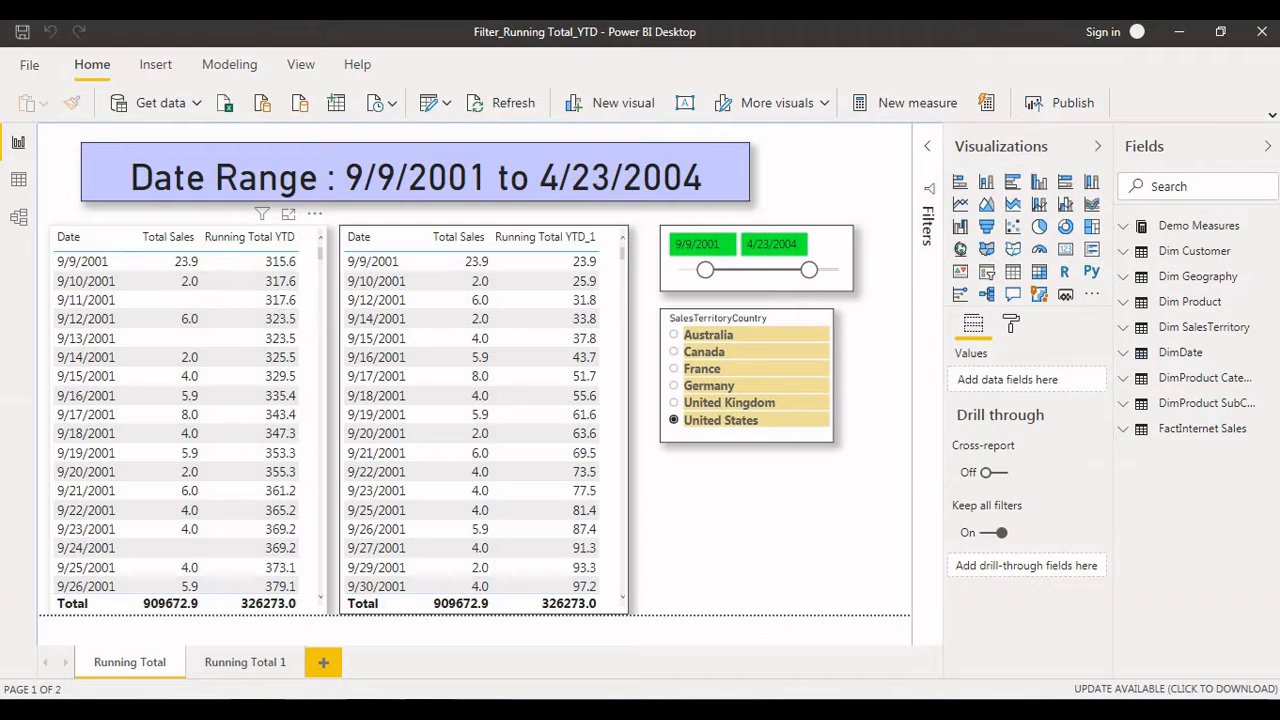
pyautogui.click(190, 230)
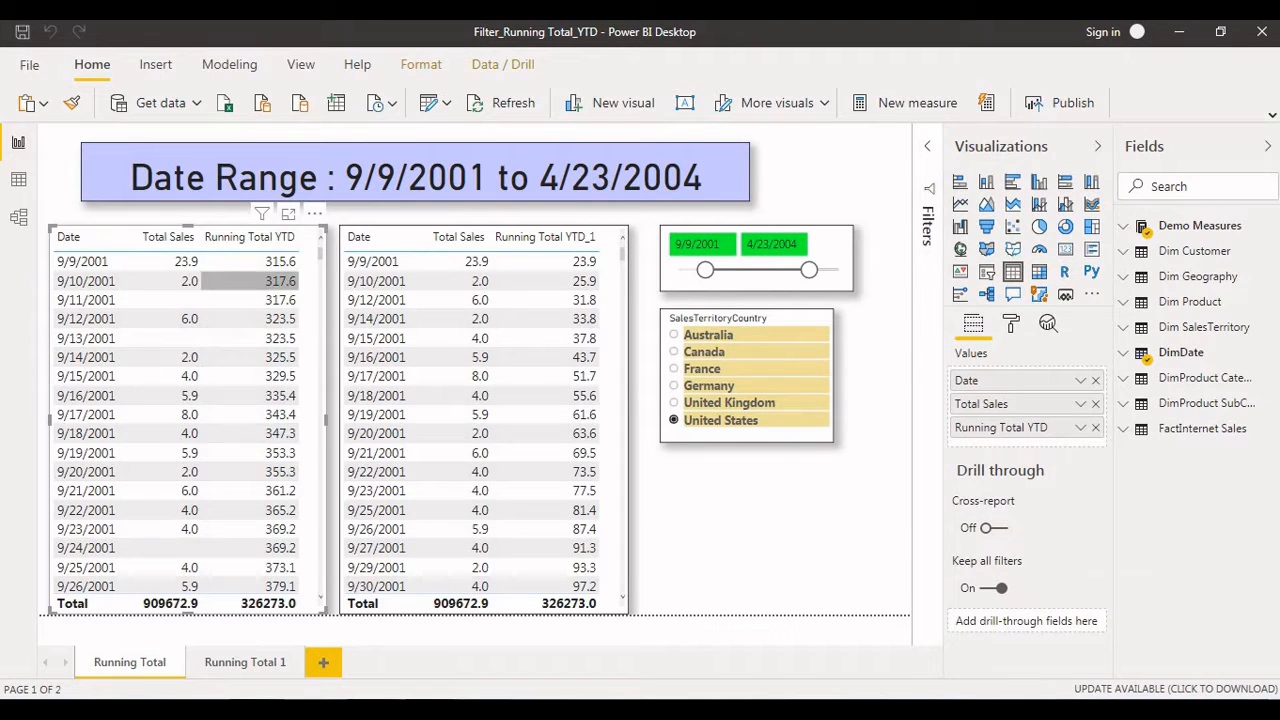
pyautogui.scroll(-5, 250, 374)
pyautogui.scroll(5, 250, 374)
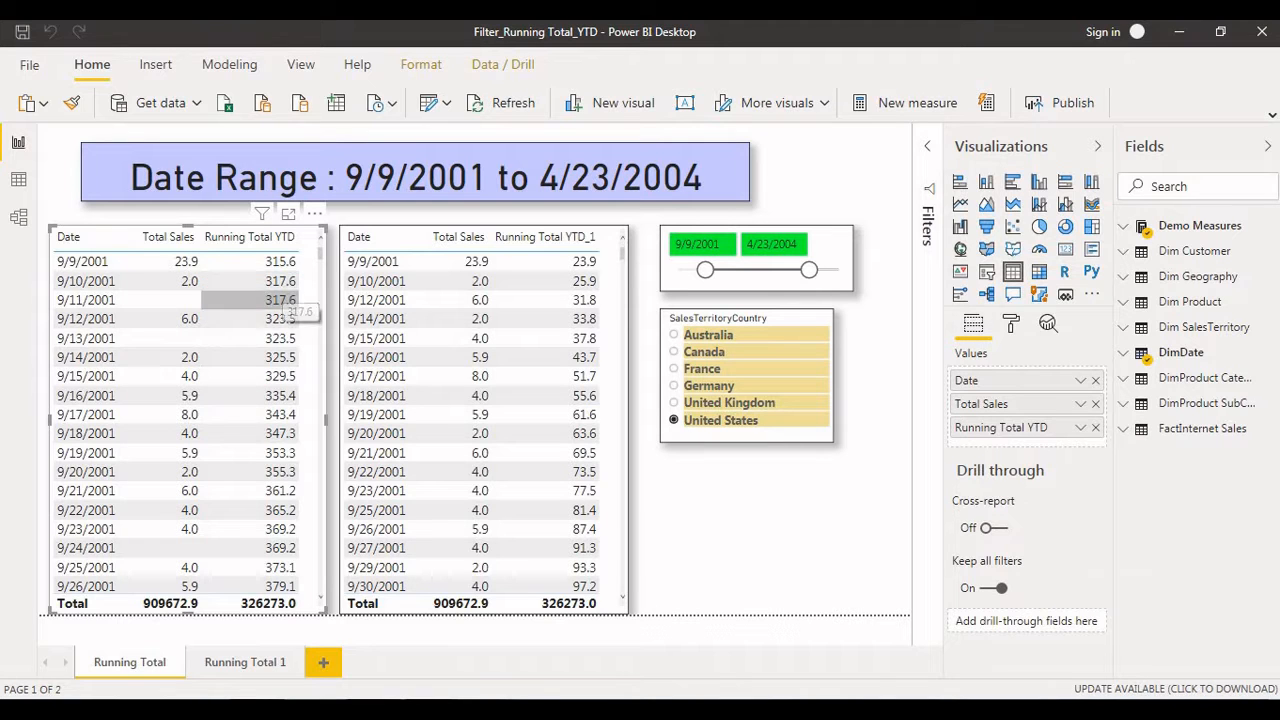
pyautogui.scroll(-2, 250, 336)
pyautogui.scroll(-12, 250, 340)
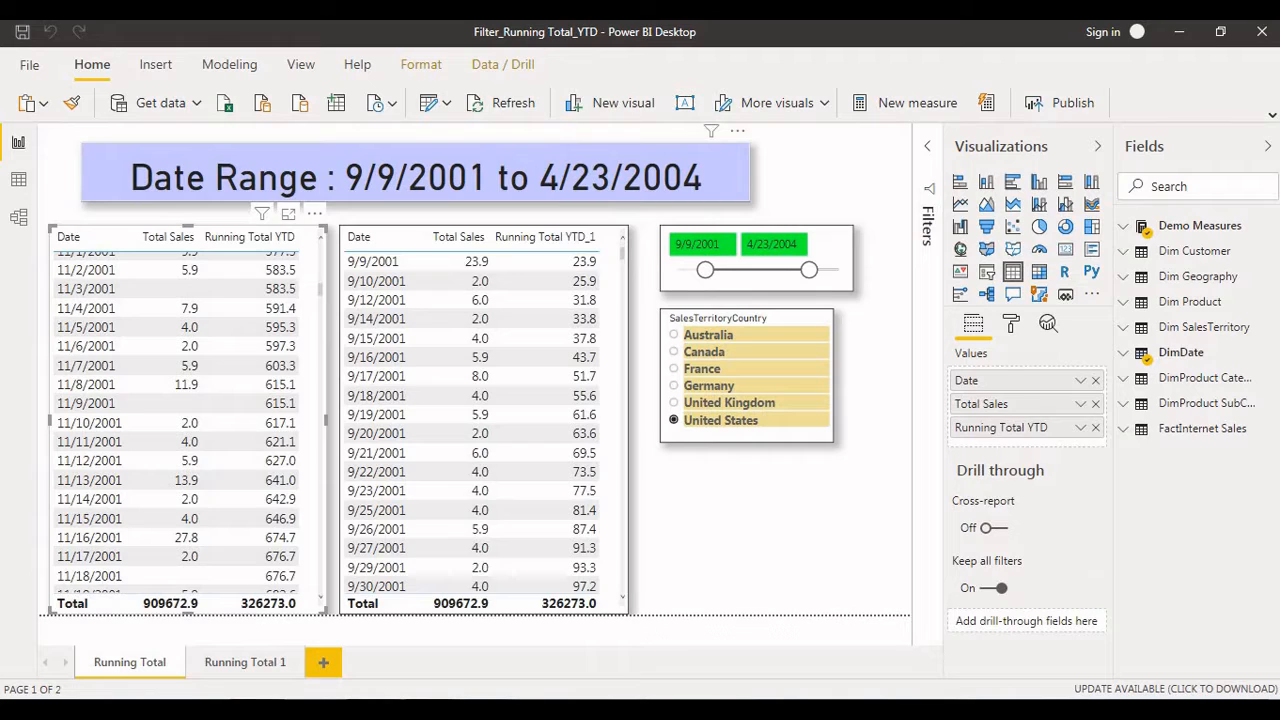
pyautogui.click(416, 178)
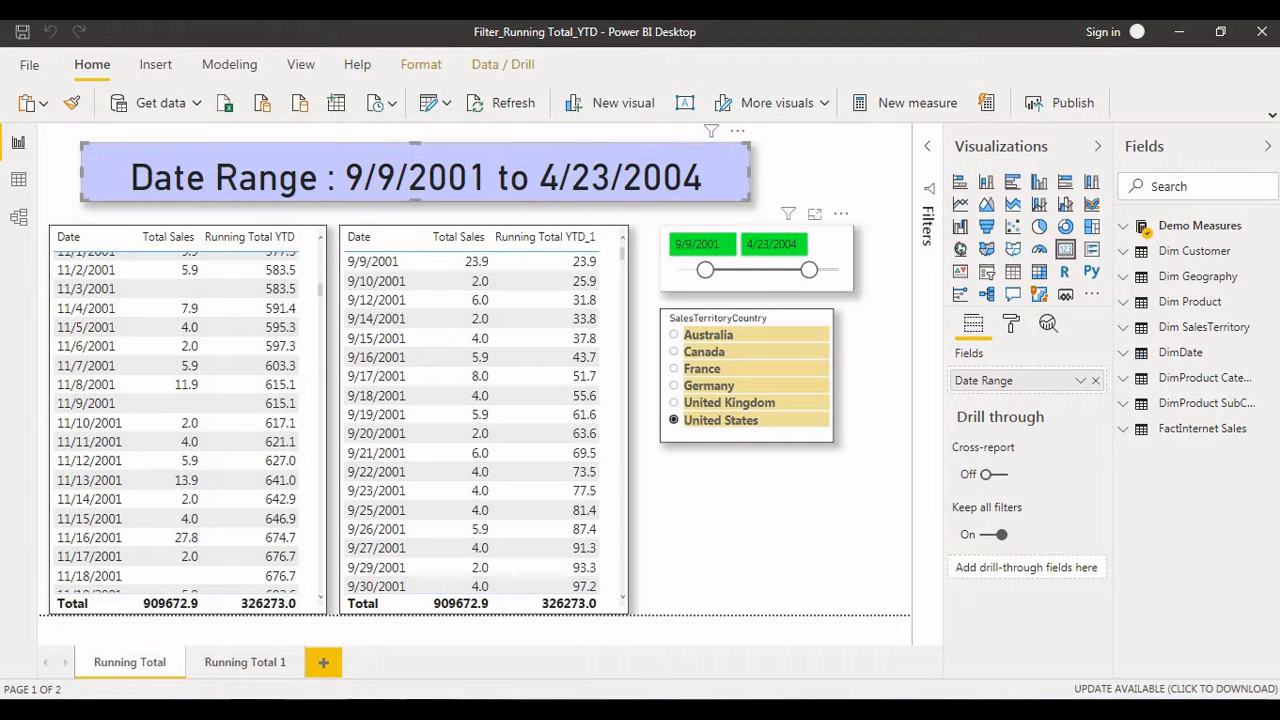
pyautogui.click(757, 260)
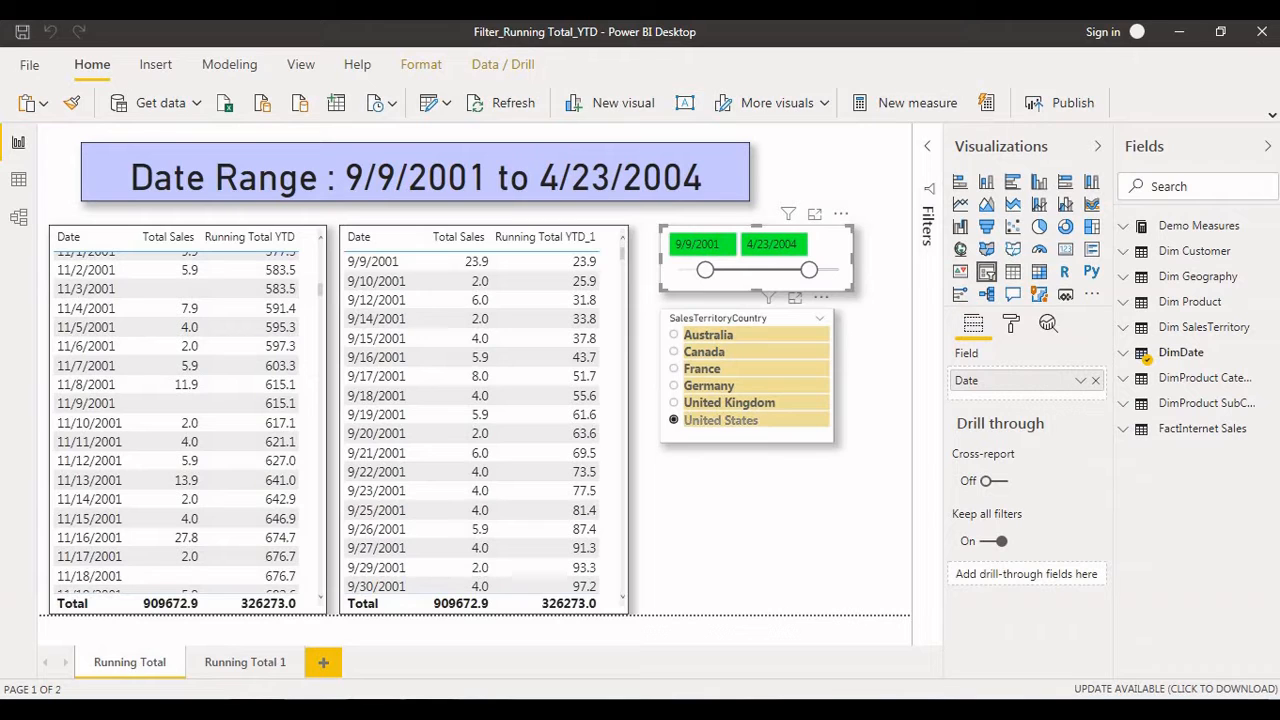
pyautogui.scroll(9, 185, 420)
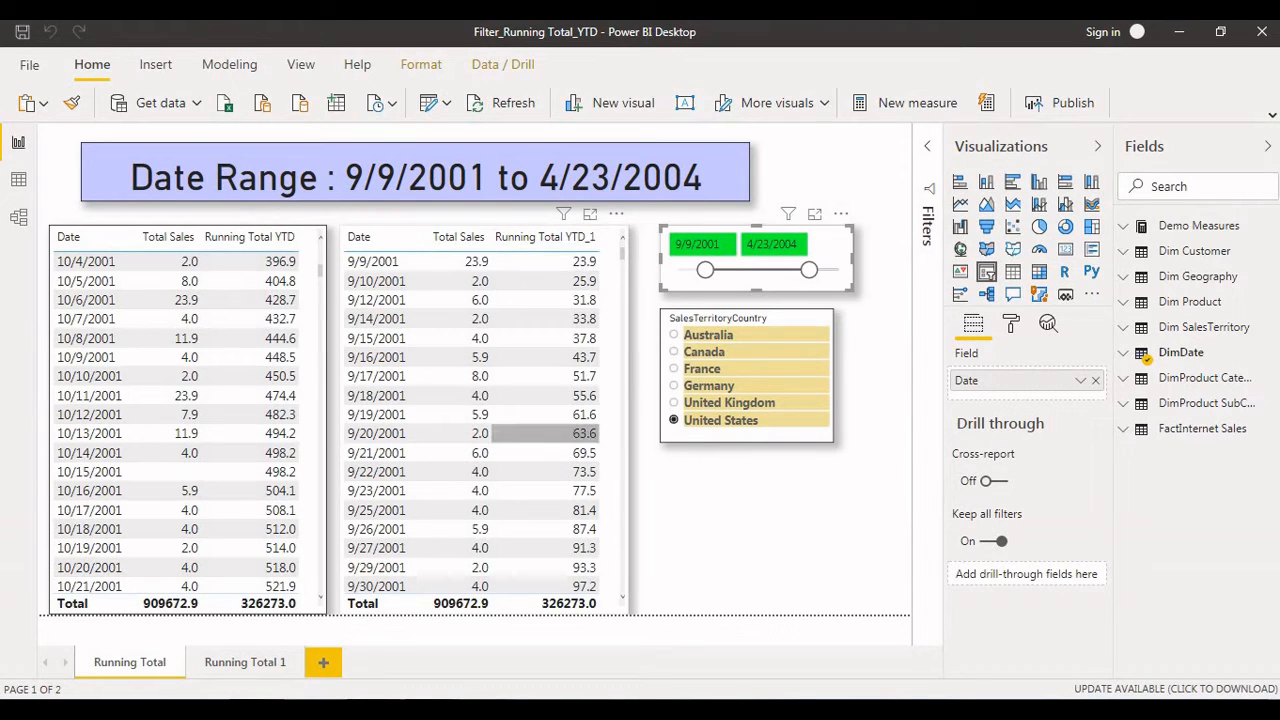
pyautogui.scroll(8, 168, 376)
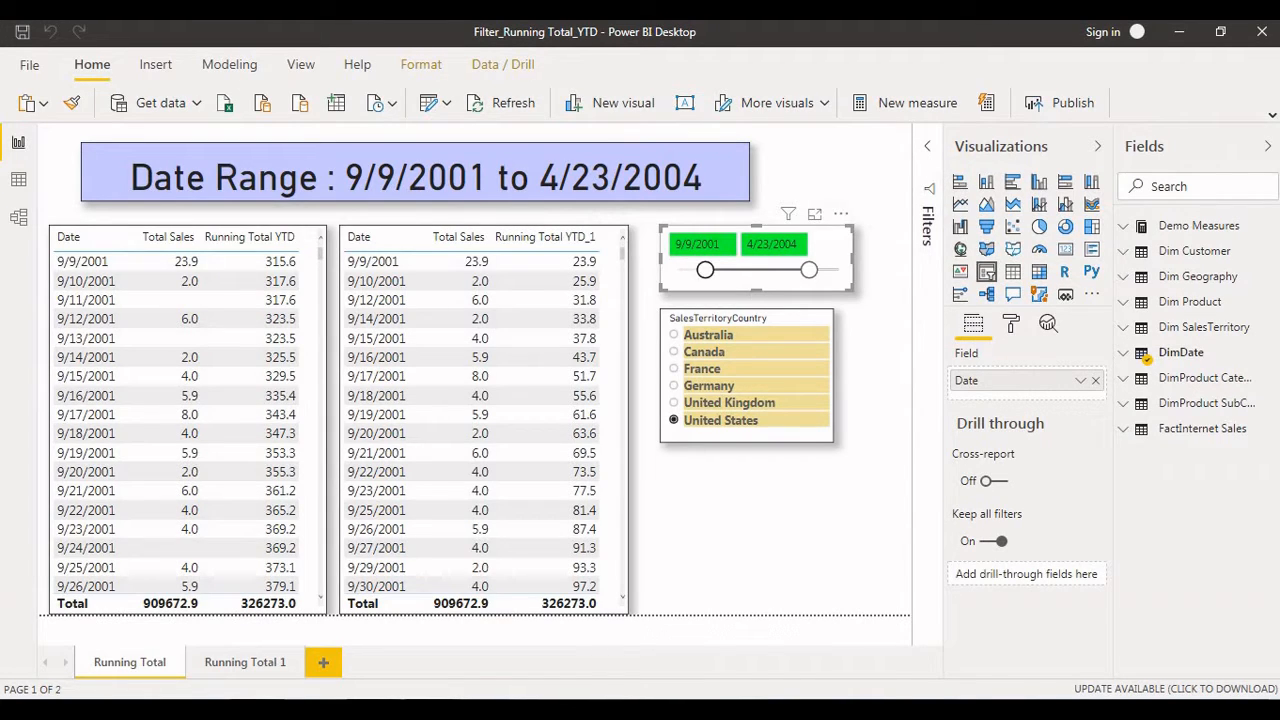
# - Widen the date slicer to 1/1/2001 through 12/31/2004 and browse the Running Total YTD table into 2002
pyautogui.moveTo(705, 270); pyautogui.dragTo(678, 270)
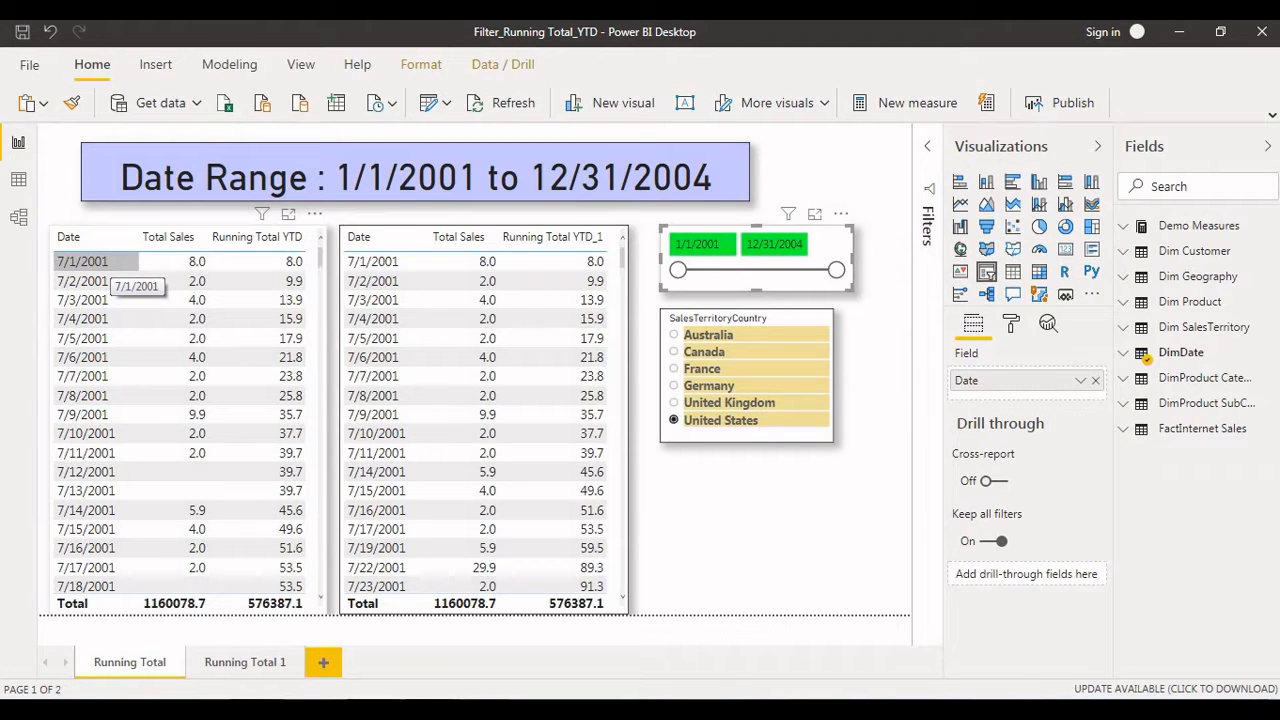
pyautogui.scroll(-2, 175, 308)
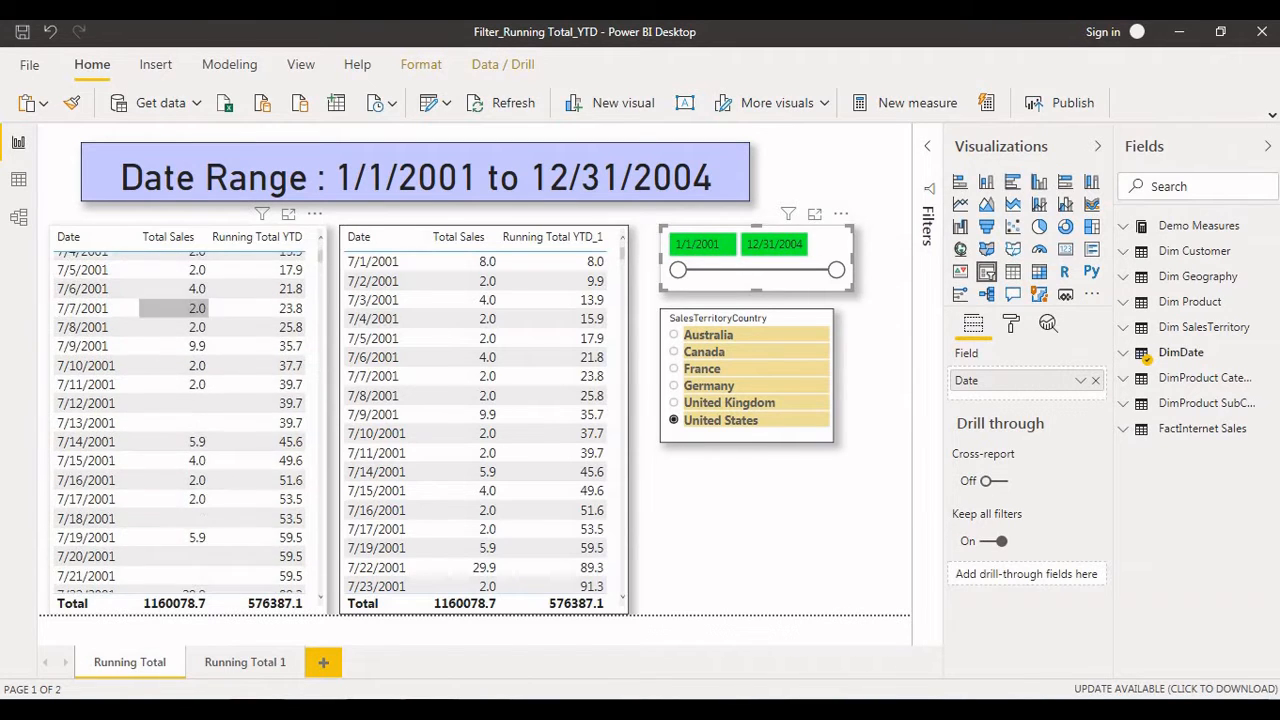
pyautogui.scroll(-20, 175, 308)
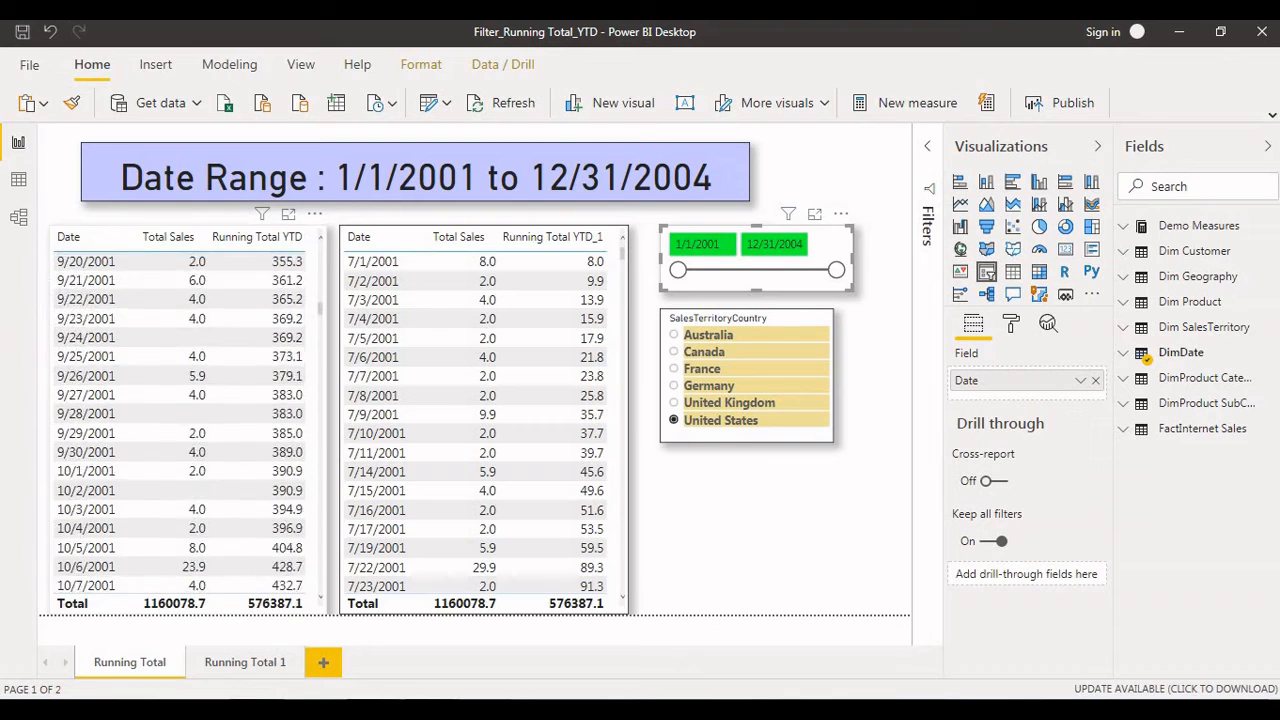
pyautogui.scroll(-20, 175, 308)
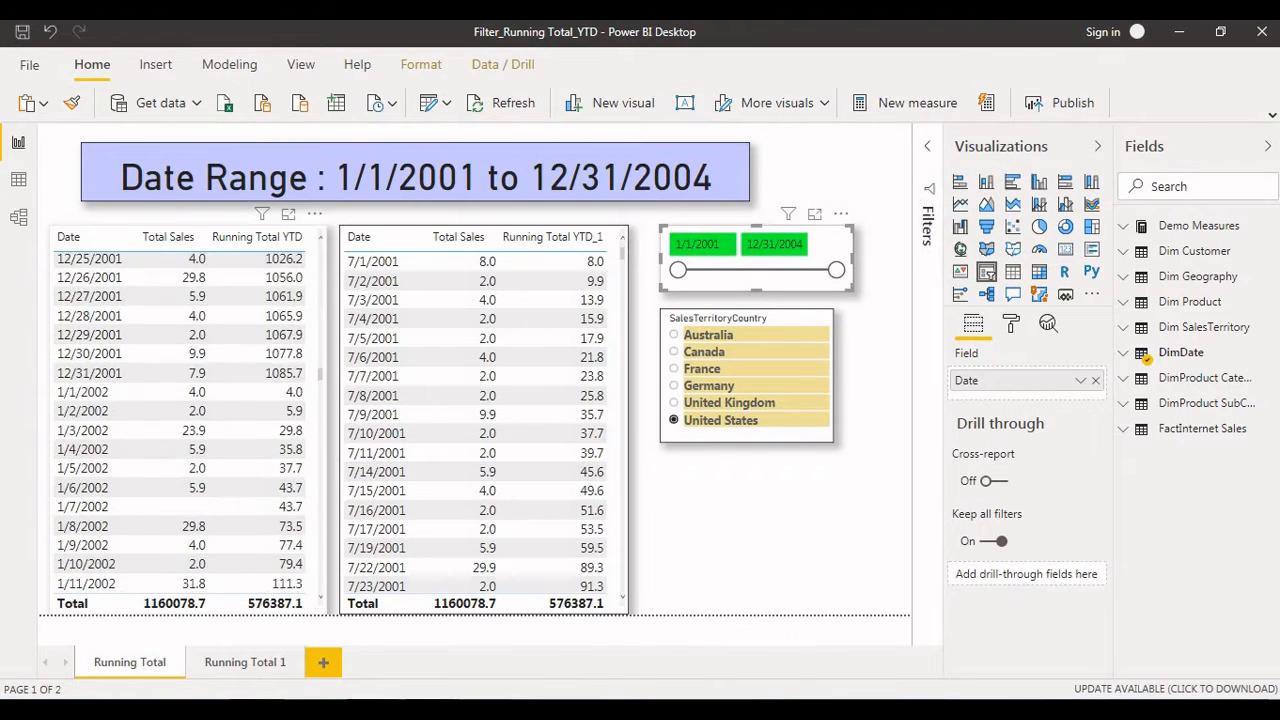
pyautogui.scroll(-20, 175, 320)
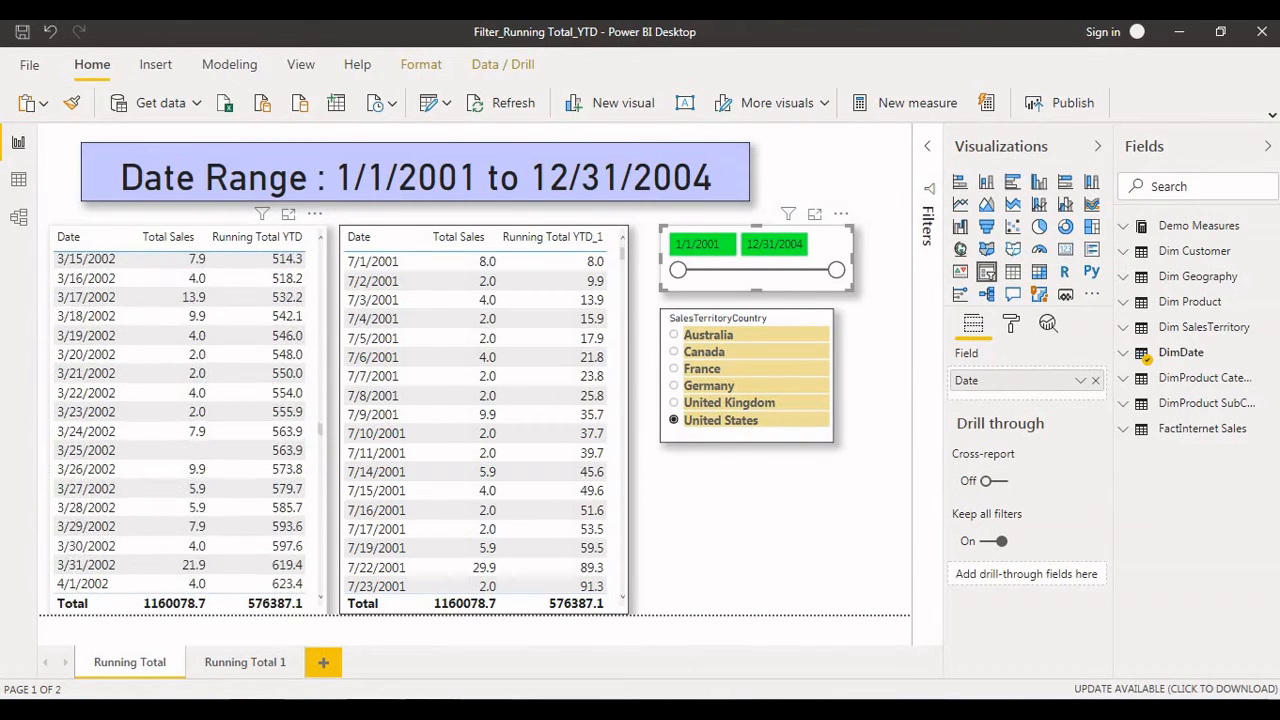
# - Examine how Running Total YTD behaves at the year change from 12/31/2001 to 1/1/2002, and go back to the table's first rows
pyautogui.scroll(-7, 175, 377)
pyautogui.scroll(8, 175, 377)
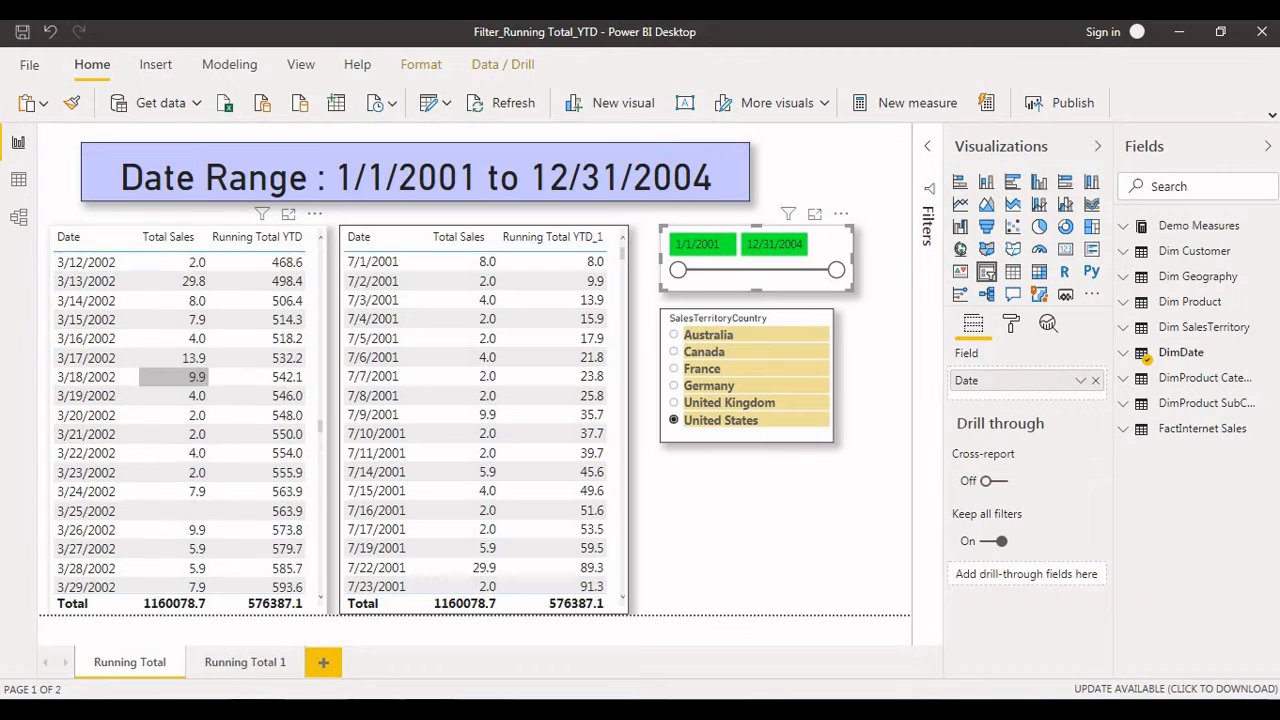
pyautogui.scroll(1, 175, 377)
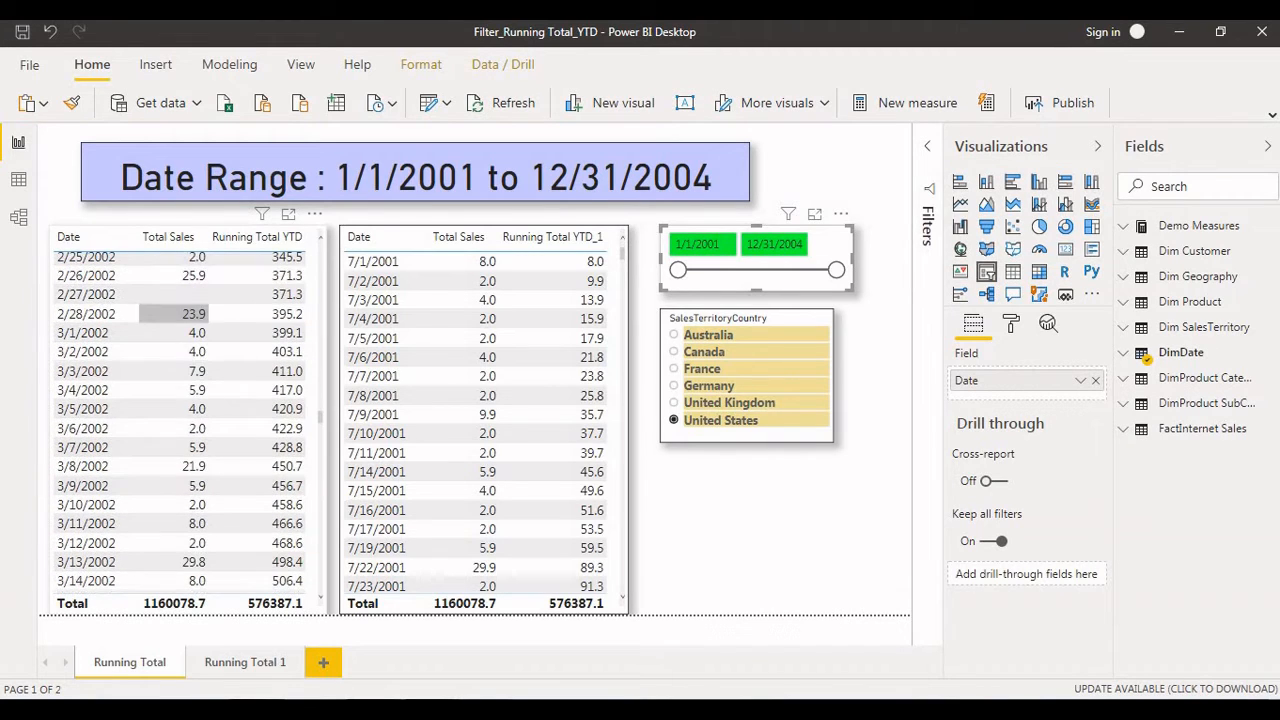
pyautogui.scroll(10, 175, 315)
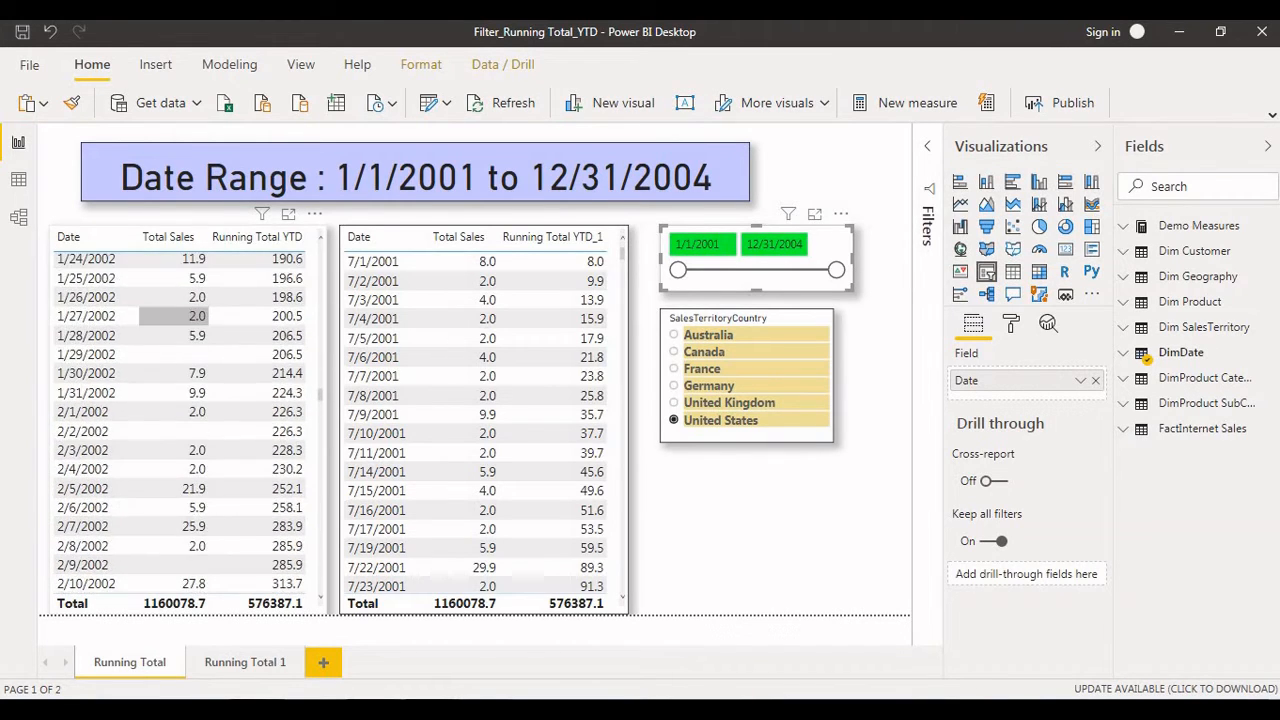
pyautogui.scroll(6, 175, 320)
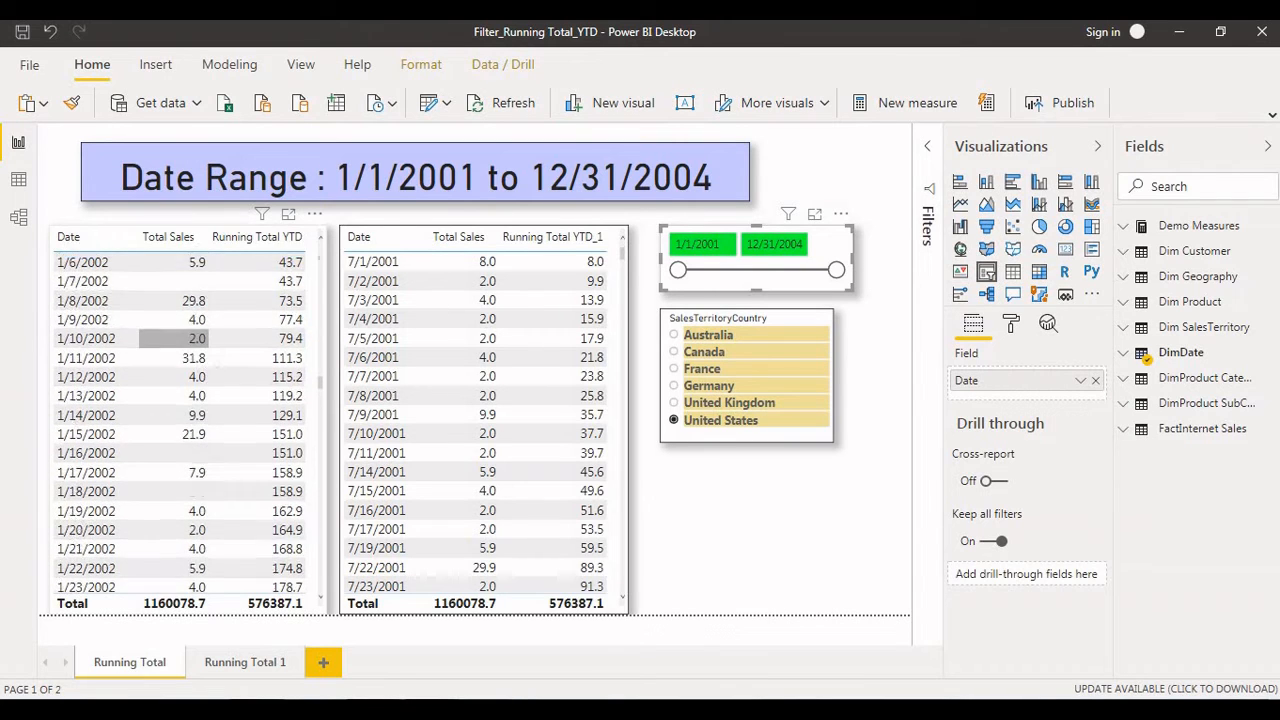
pyautogui.scroll(4, 175, 342)
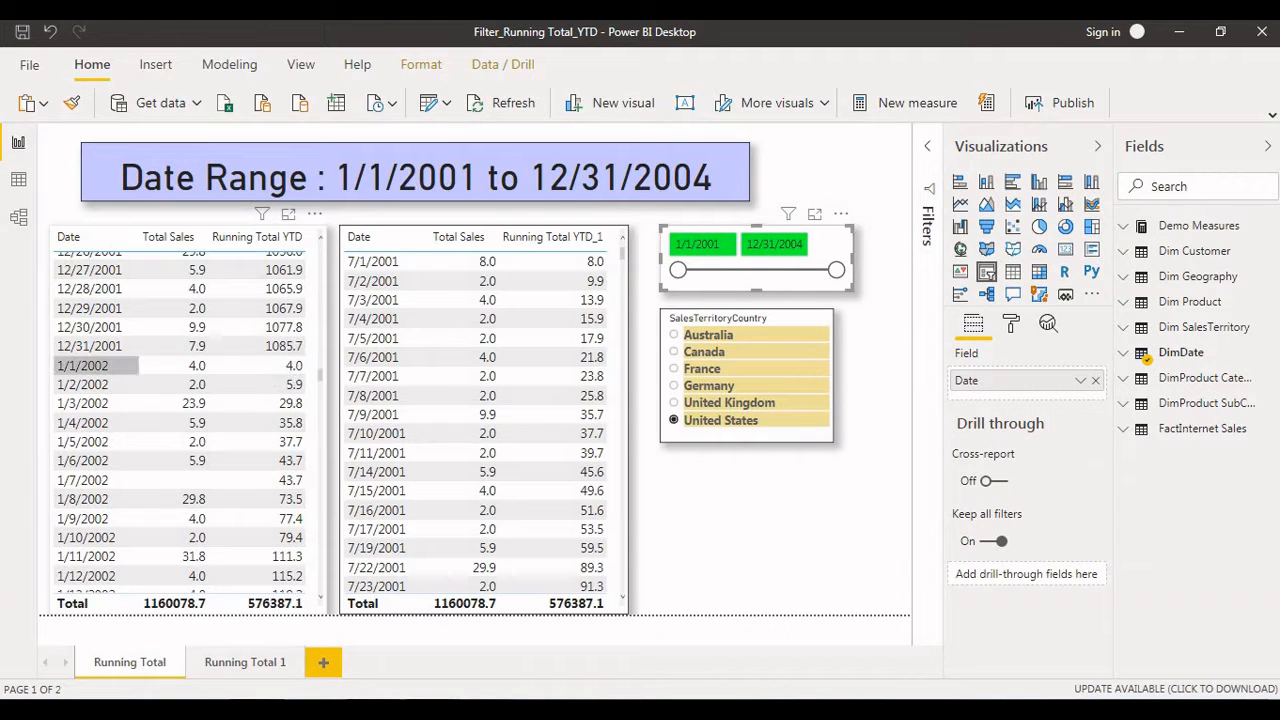
pyautogui.scroll(20, 256, 370)
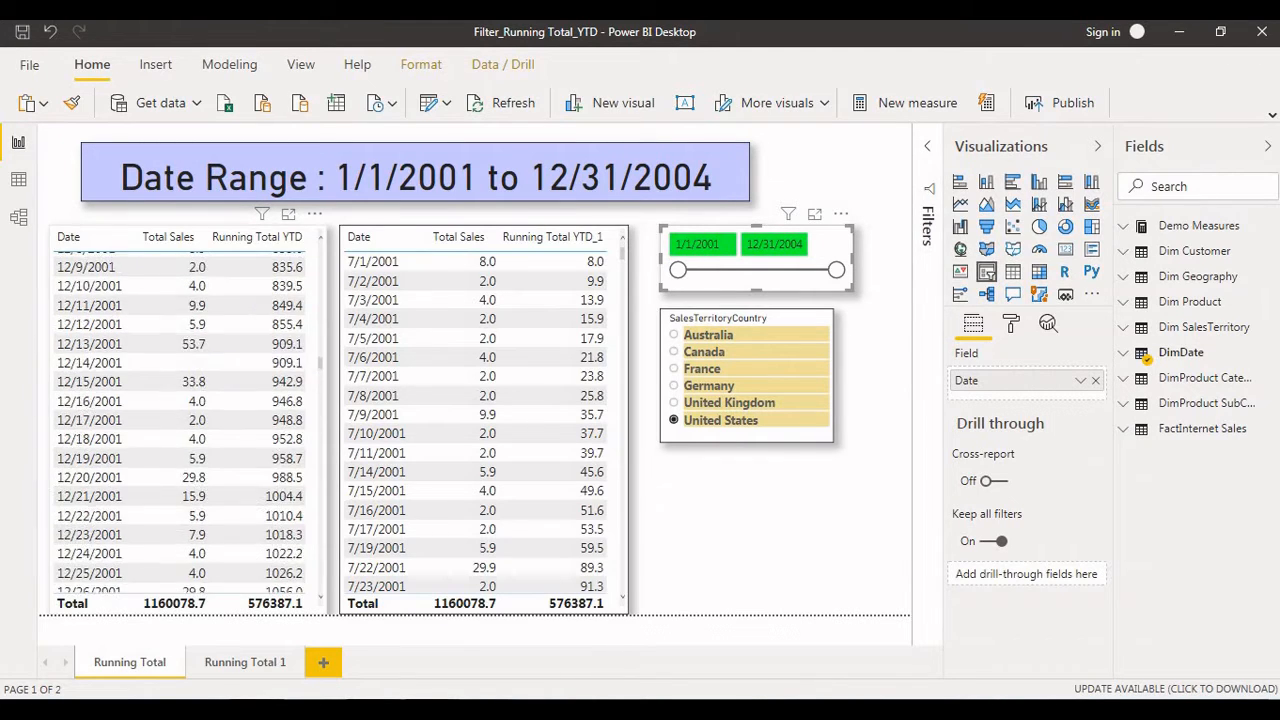
pyautogui.scroll(20, 256, 379)
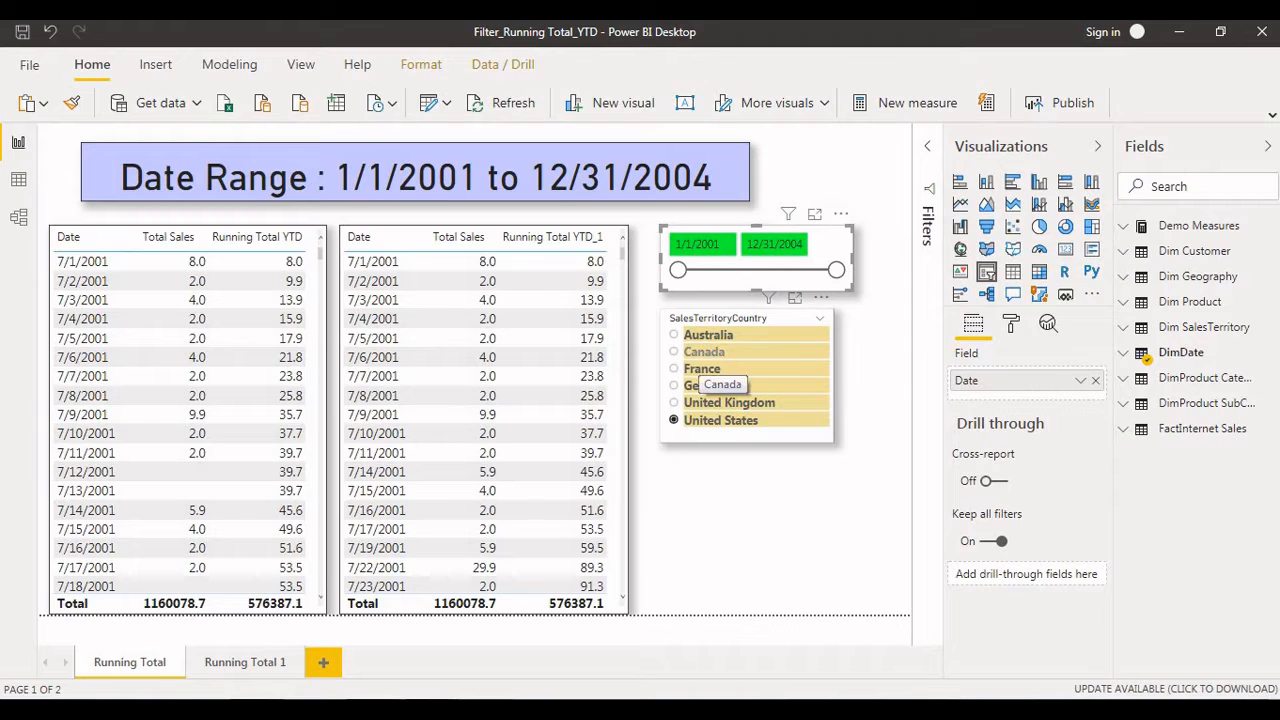
# - Filter the report to Canada and compare how the Running Total YTD and Running Total YTD_1 tables treat dates without sales
pyautogui.click(704, 352)
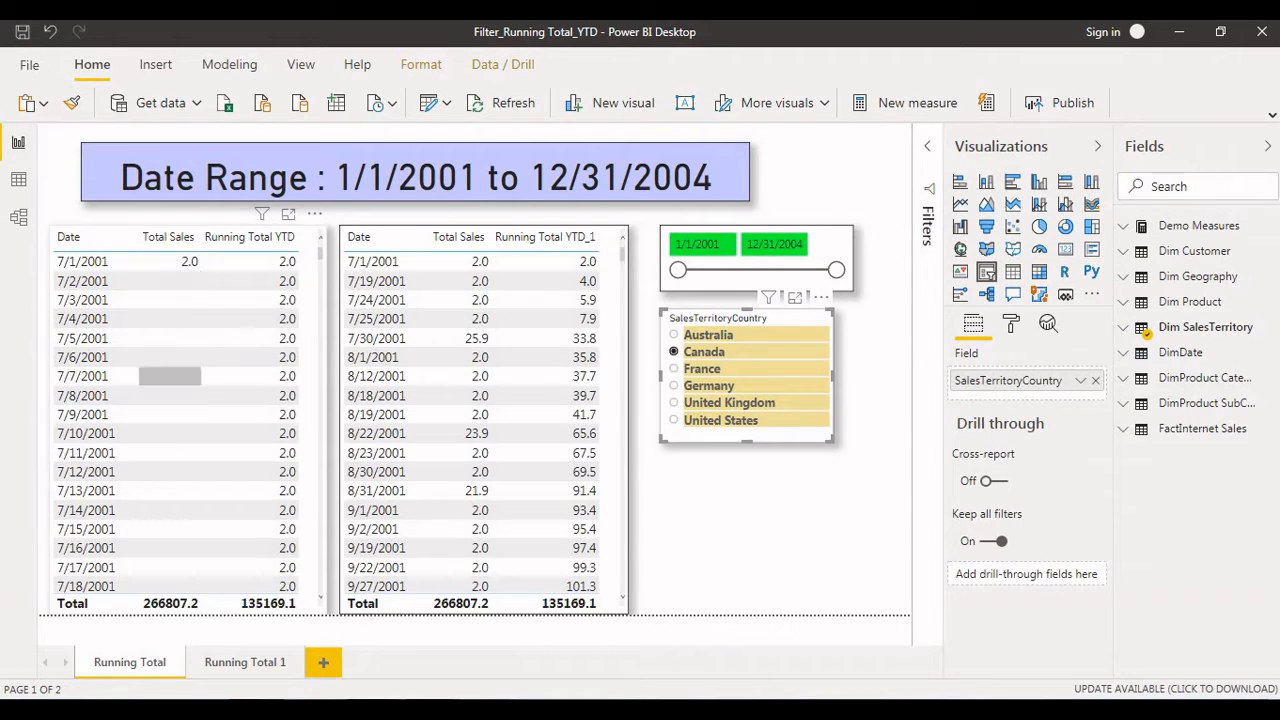
pyautogui.scroll(-5, 170, 319)
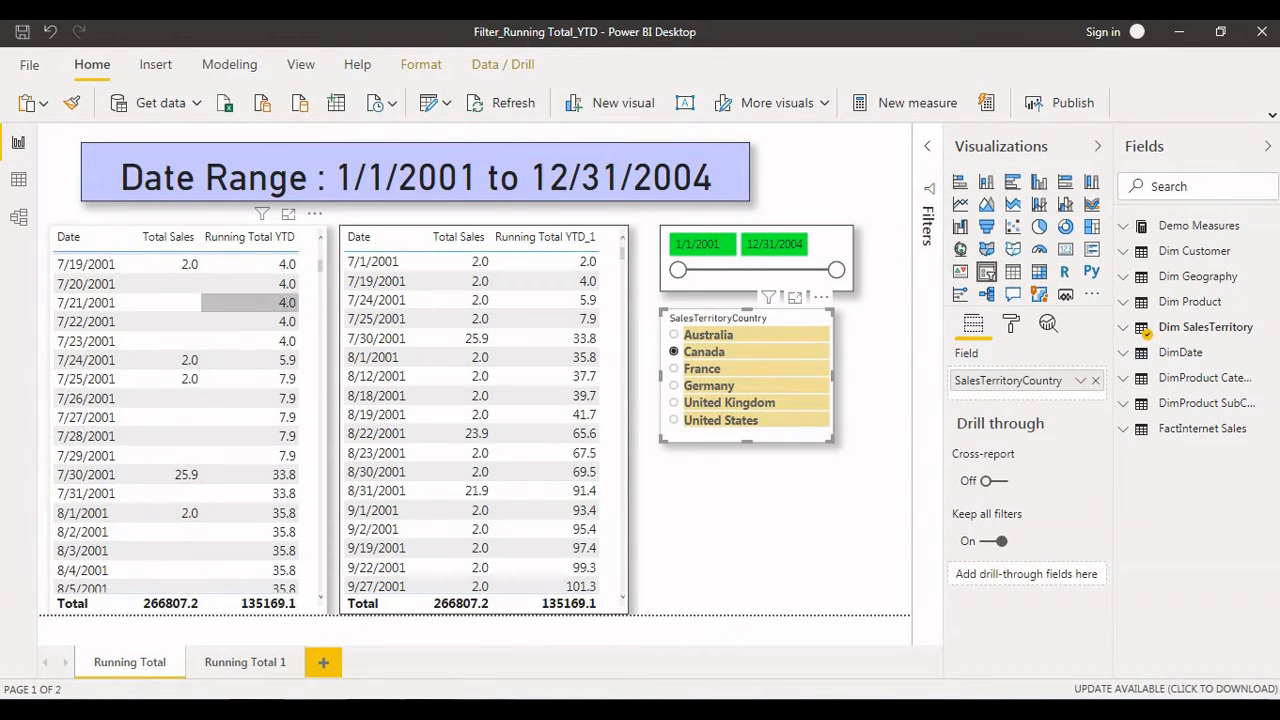
pyautogui.scroll(-4, 170, 297)
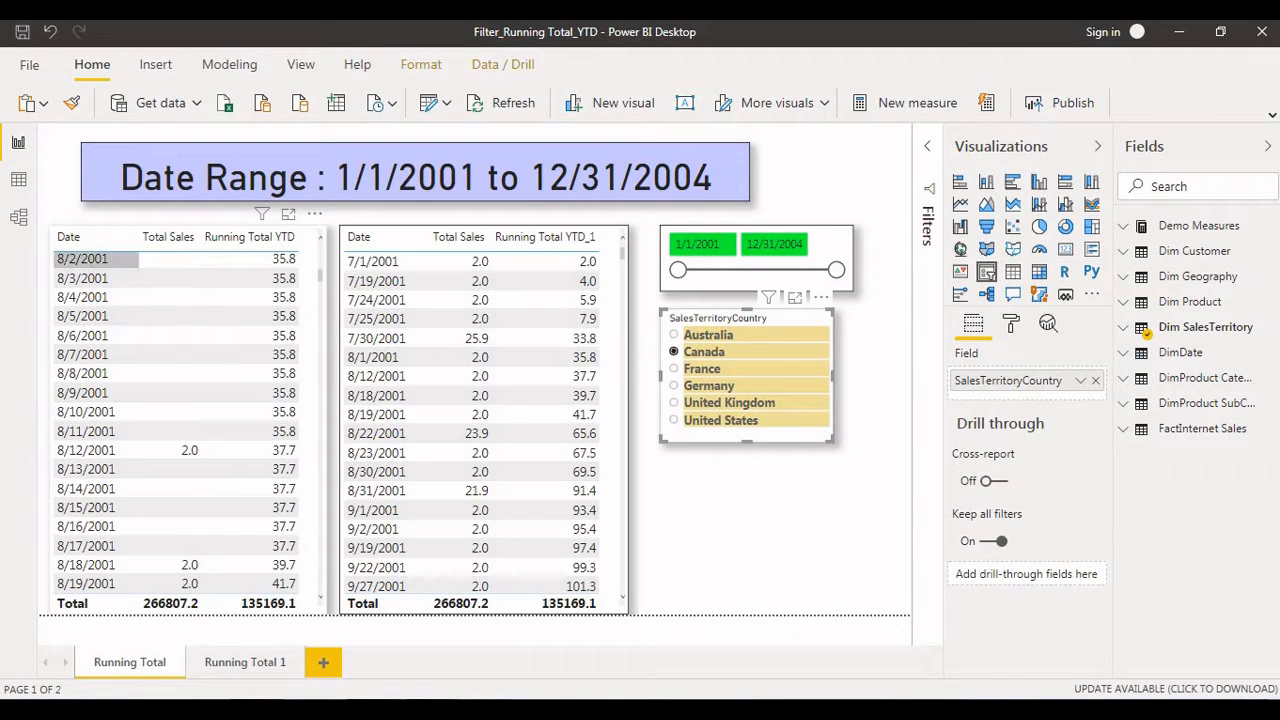
pyautogui.scroll(-6, 170, 354)
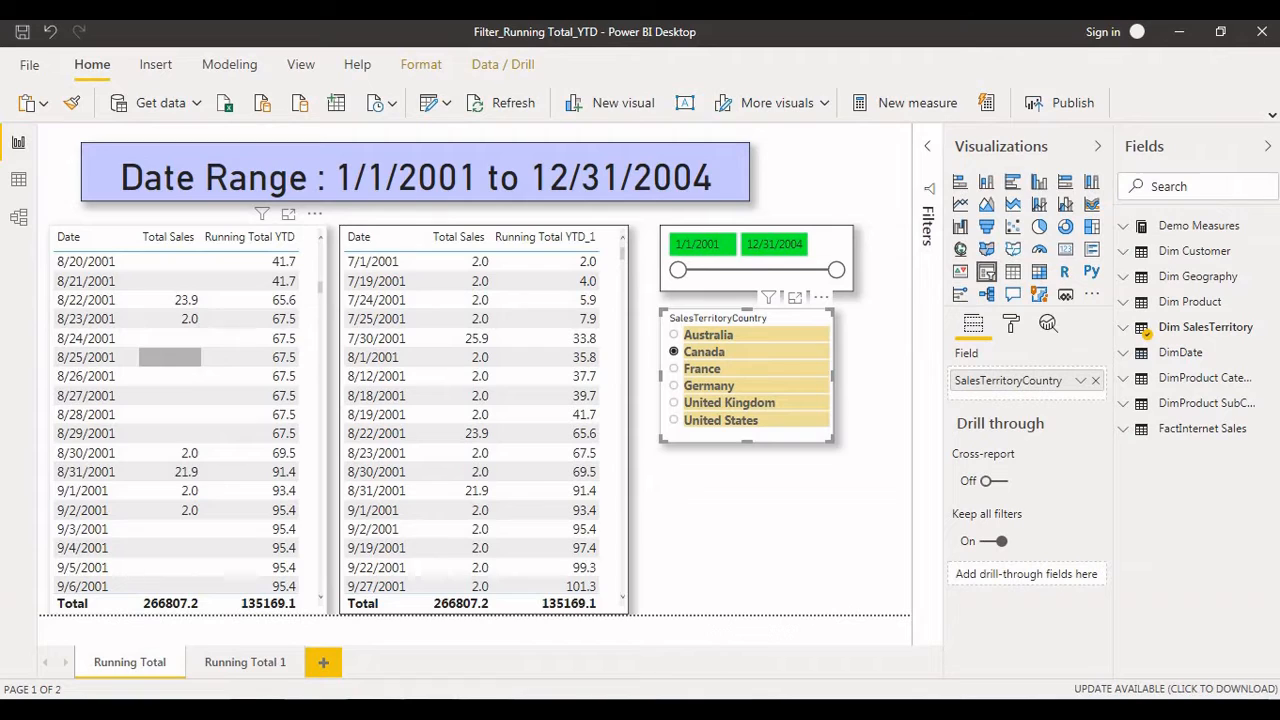
pyautogui.scroll(-5, 170, 357)
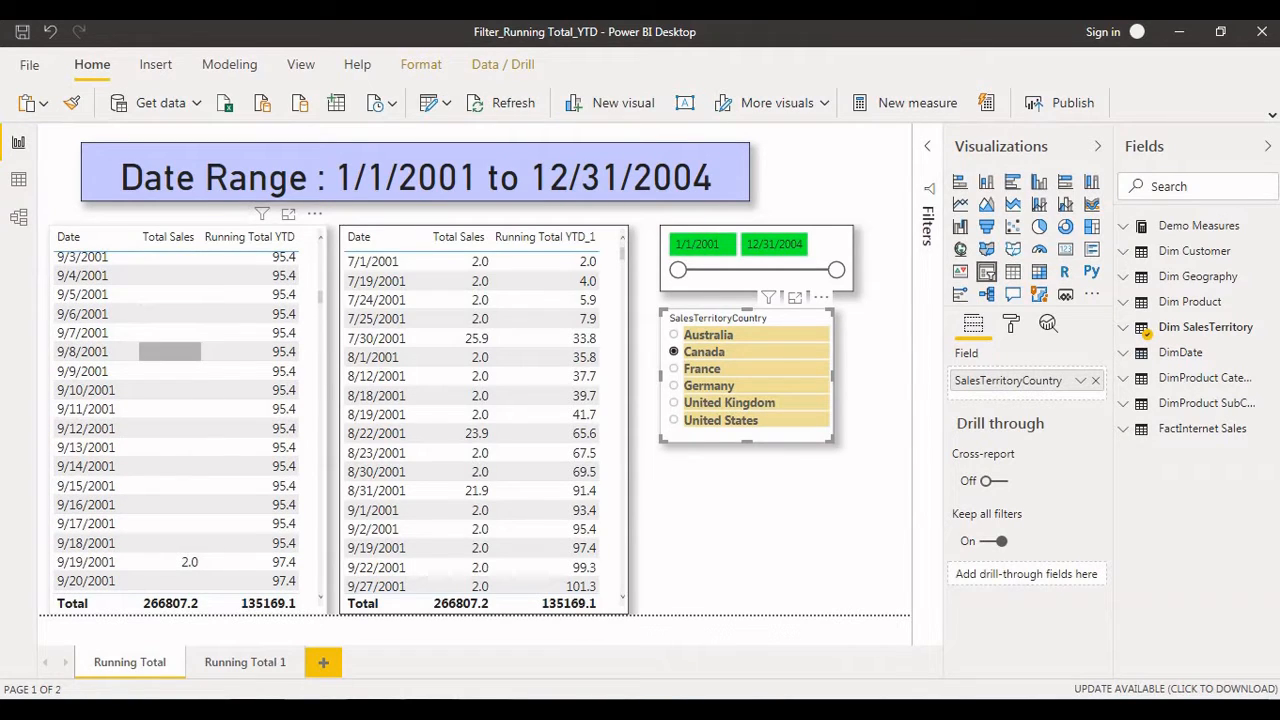
pyautogui.scroll(5, 170, 350)
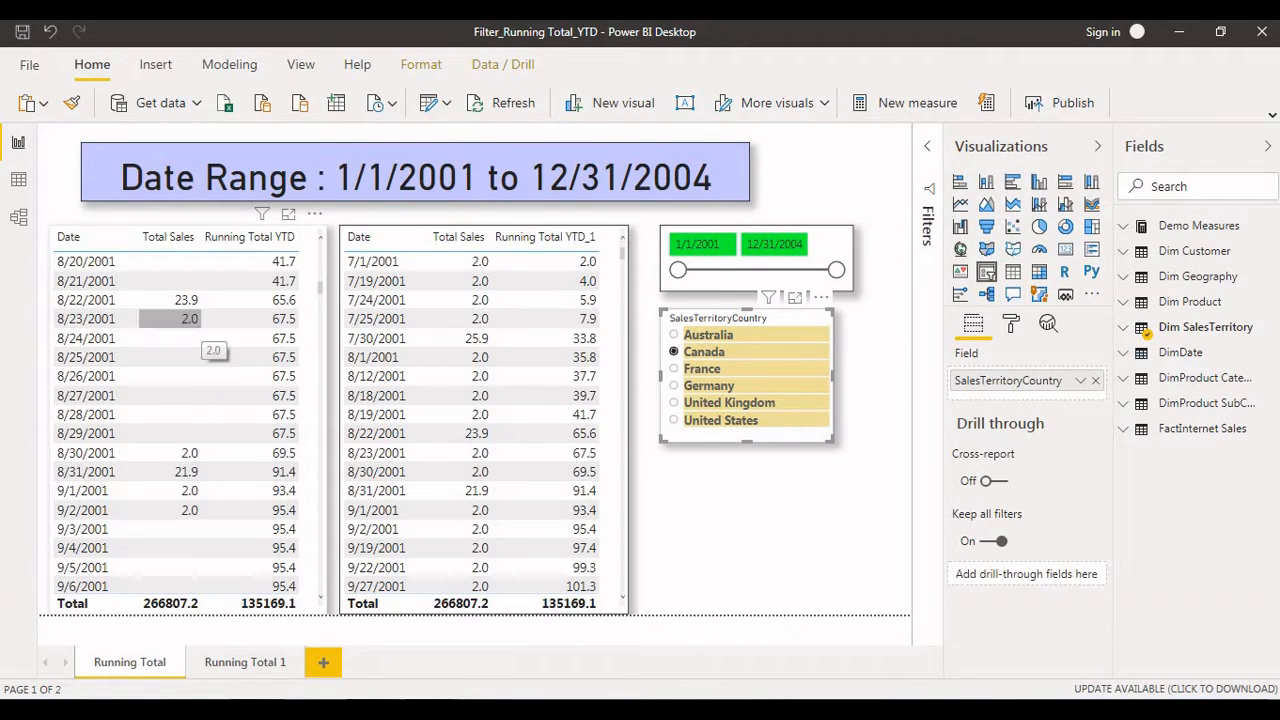
pyautogui.scroll(3, 170, 340)
pyautogui.scroll(5, 170, 340)
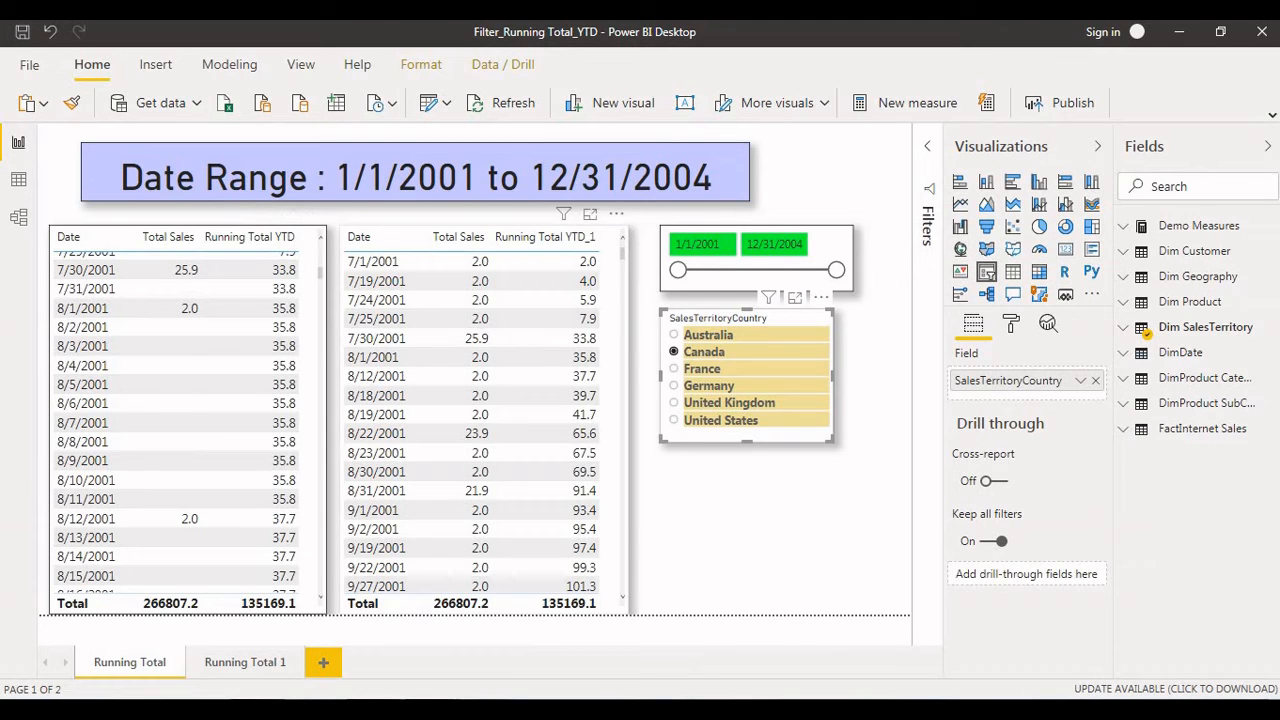
pyautogui.click(602, 325)
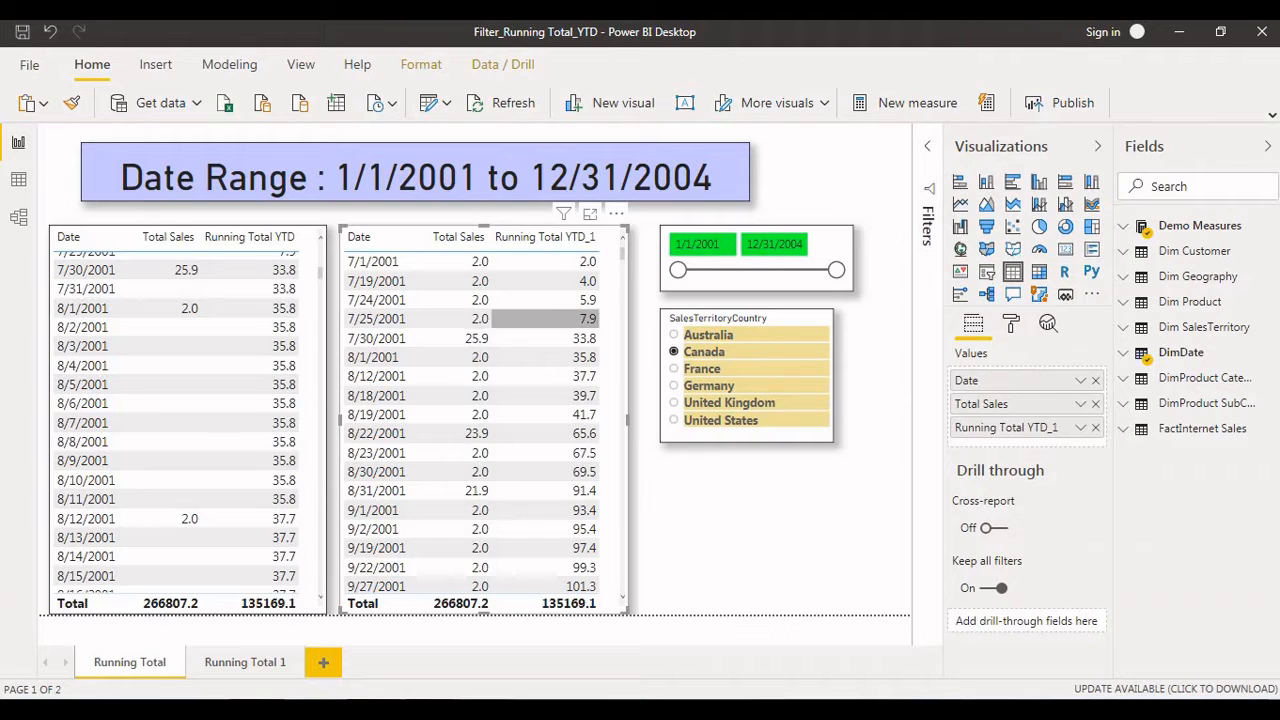
pyautogui.scroll(-4, 470, 340)
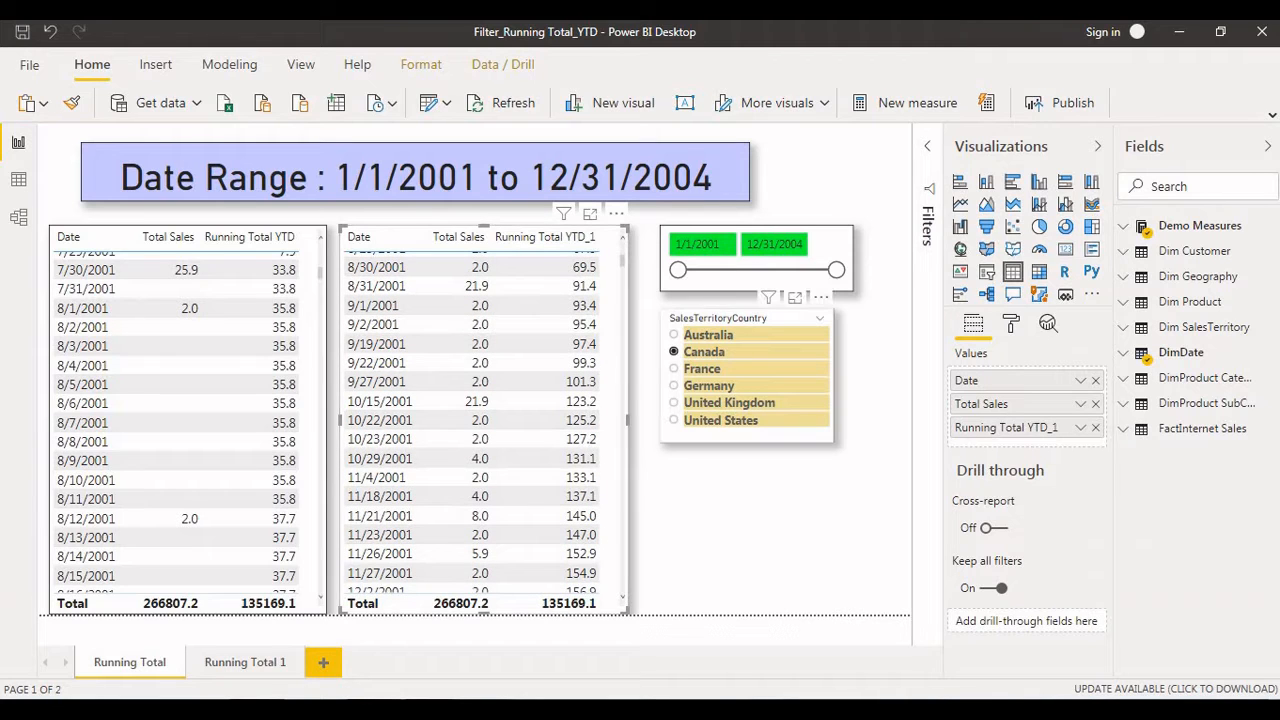
# - Filter the report to France and narrow the date slicer to 6/4/2002 through 3/28/2004
pyautogui.click(702, 368)
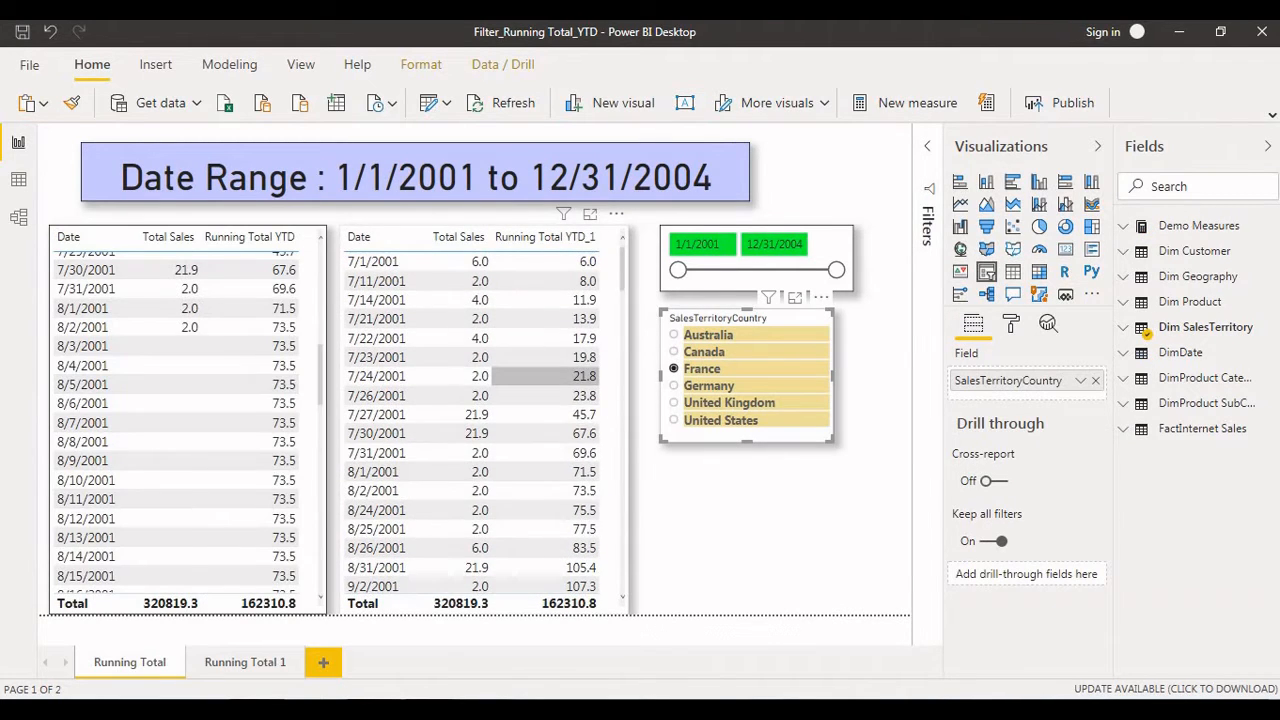
pyautogui.moveTo(678, 270); pyautogui.dragTo(735, 270)
pyautogui.moveTo(837, 270); pyautogui.dragTo(807, 270)
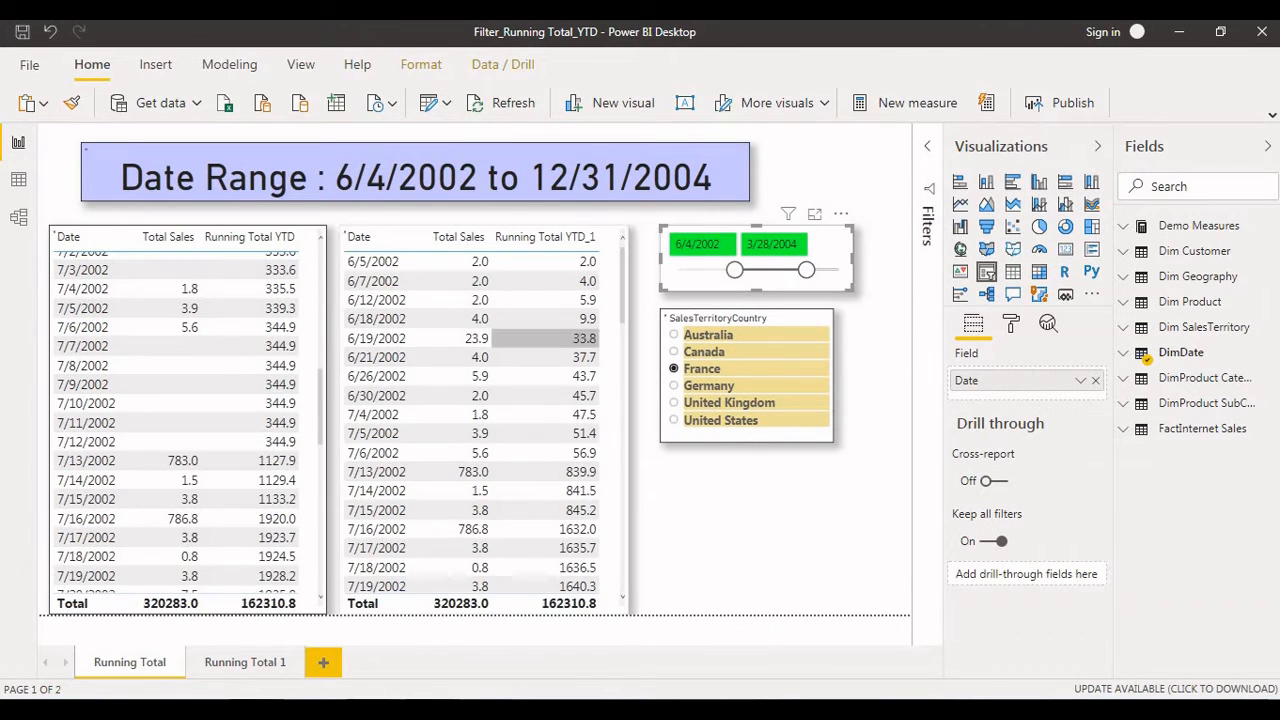
# - Browse the Running Total YTD_1 table past the year change from 12/31/2002 to 1/1/2003 and on to April 2003
pyautogui.scroll(-10, 472, 420)
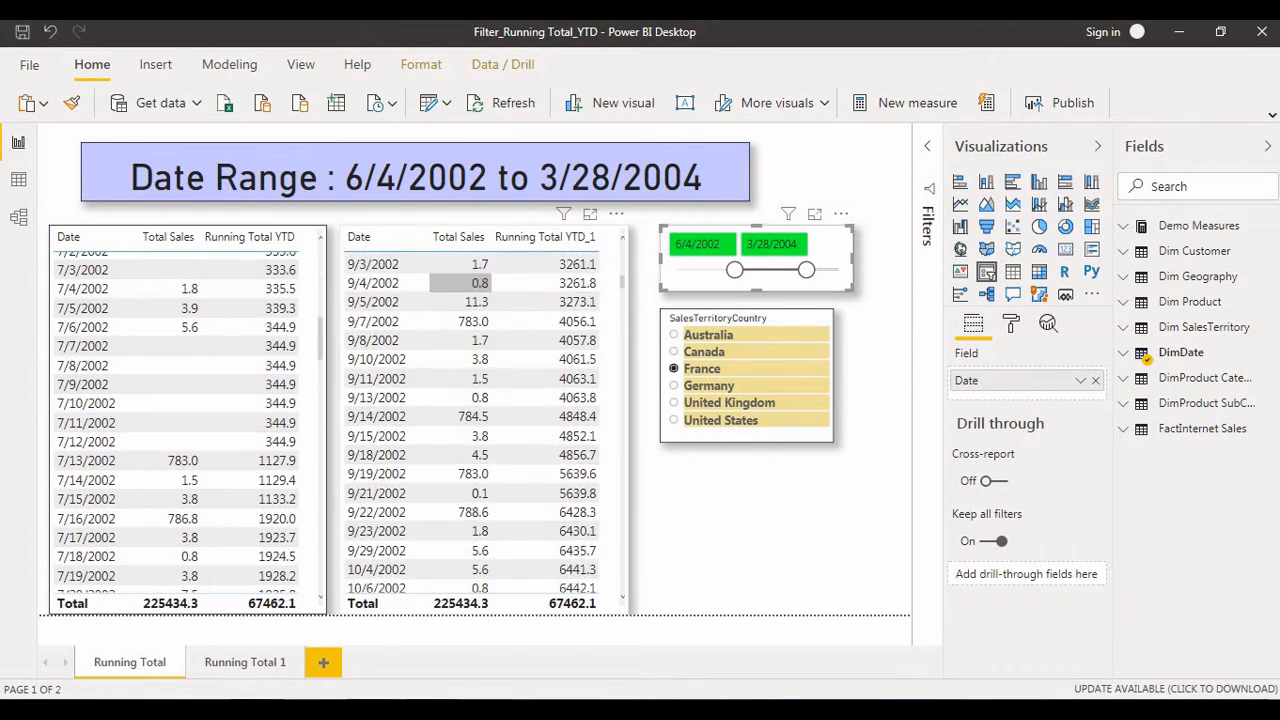
pyautogui.scroll(-15, 472, 420)
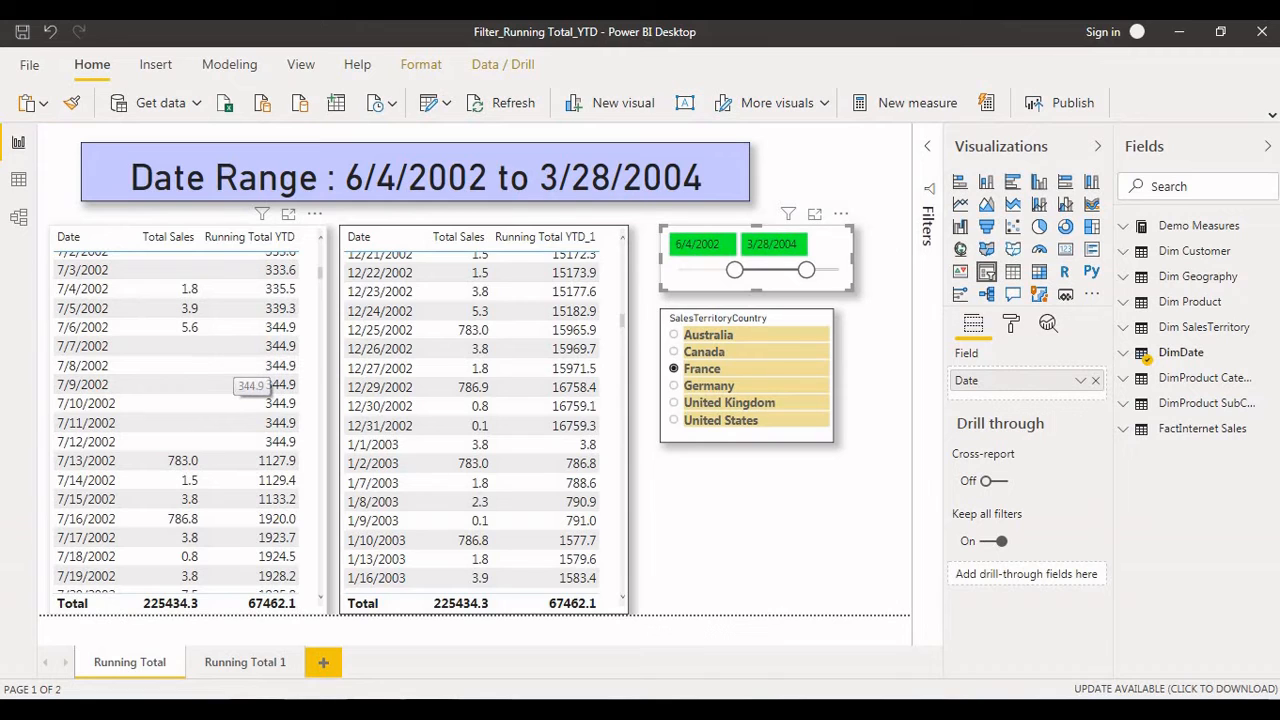
pyautogui.scroll(-10, 460, 392)
pyautogui.scroll(-6, 460, 392)
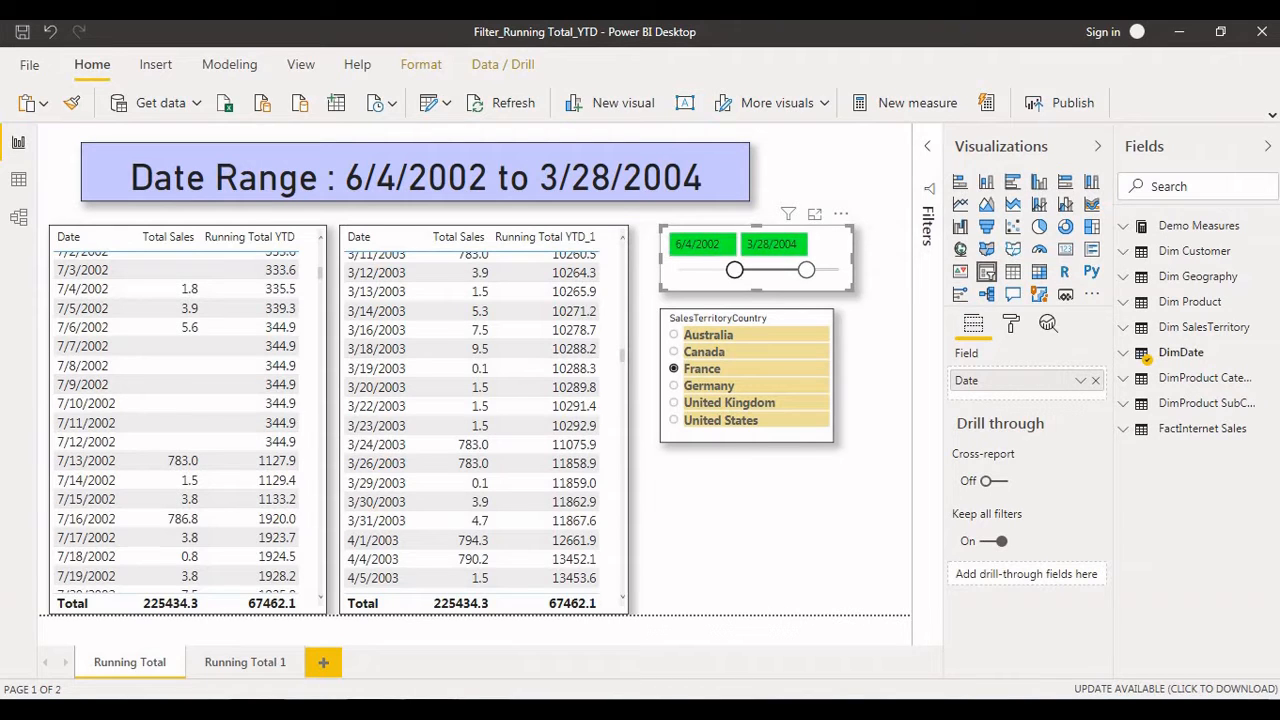
# - Change the date slicer range to 10/22/2001 through 7/21/2003
pyautogui.moveTo(735, 270)
pyautogui.mouseDown()
pyautogui.moveTo(752, 270)
pyautogui.moveTo(726, 270)
pyautogui.mouseUp()
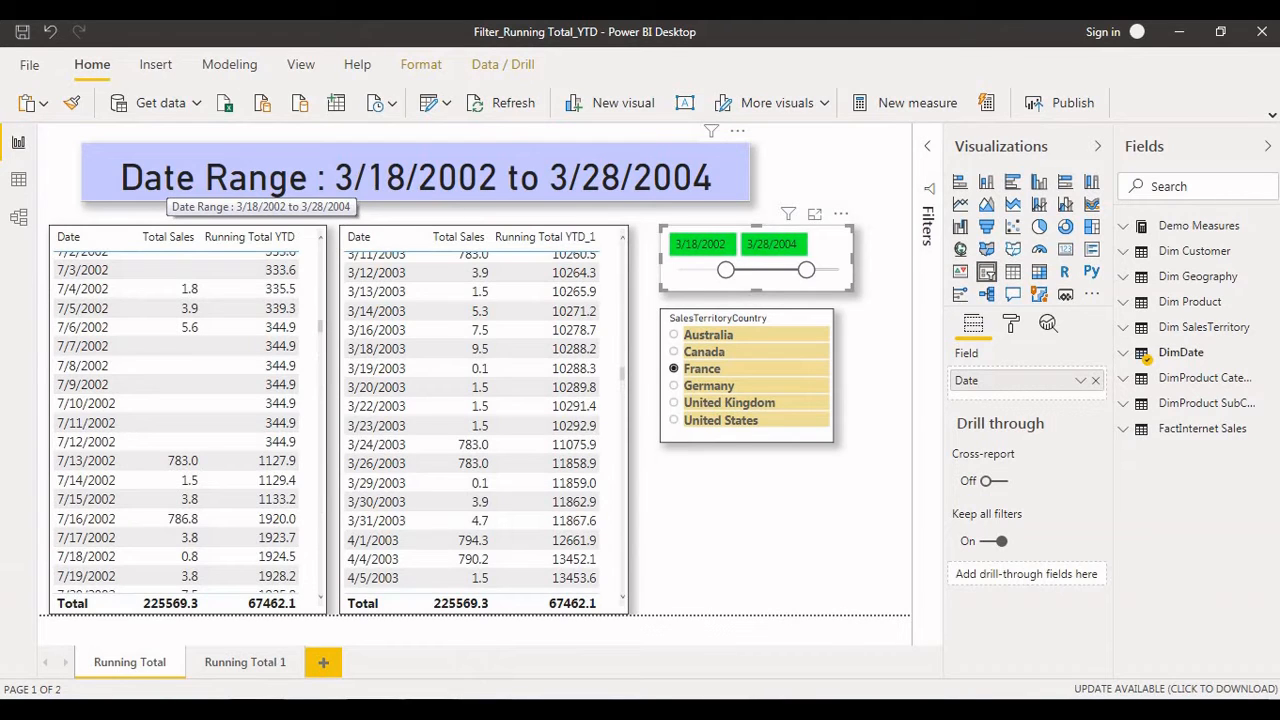
pyautogui.click(167, 187)
pyautogui.moveTo(726, 270)
pyautogui.mouseDown()
pyautogui.moveTo(758, 270)
pyautogui.moveTo(710, 270)
pyautogui.mouseUp()
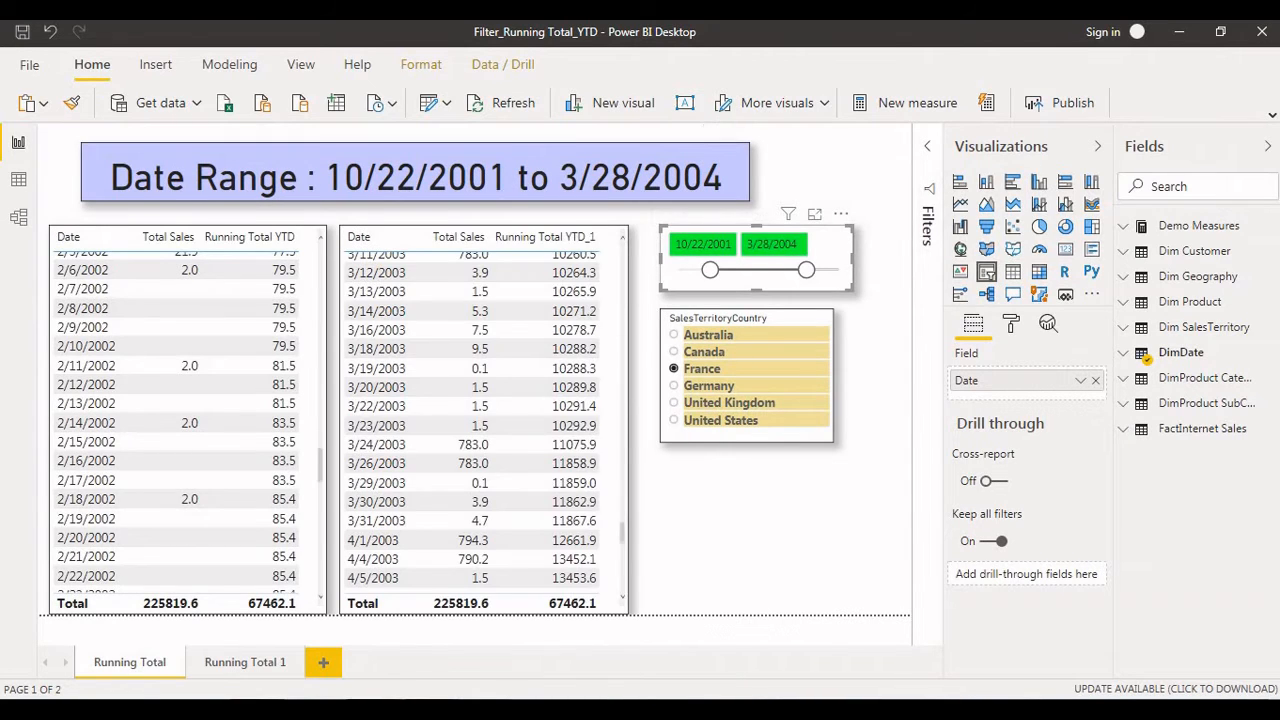
pyautogui.moveTo(806, 270); pyautogui.dragTo(779, 270)
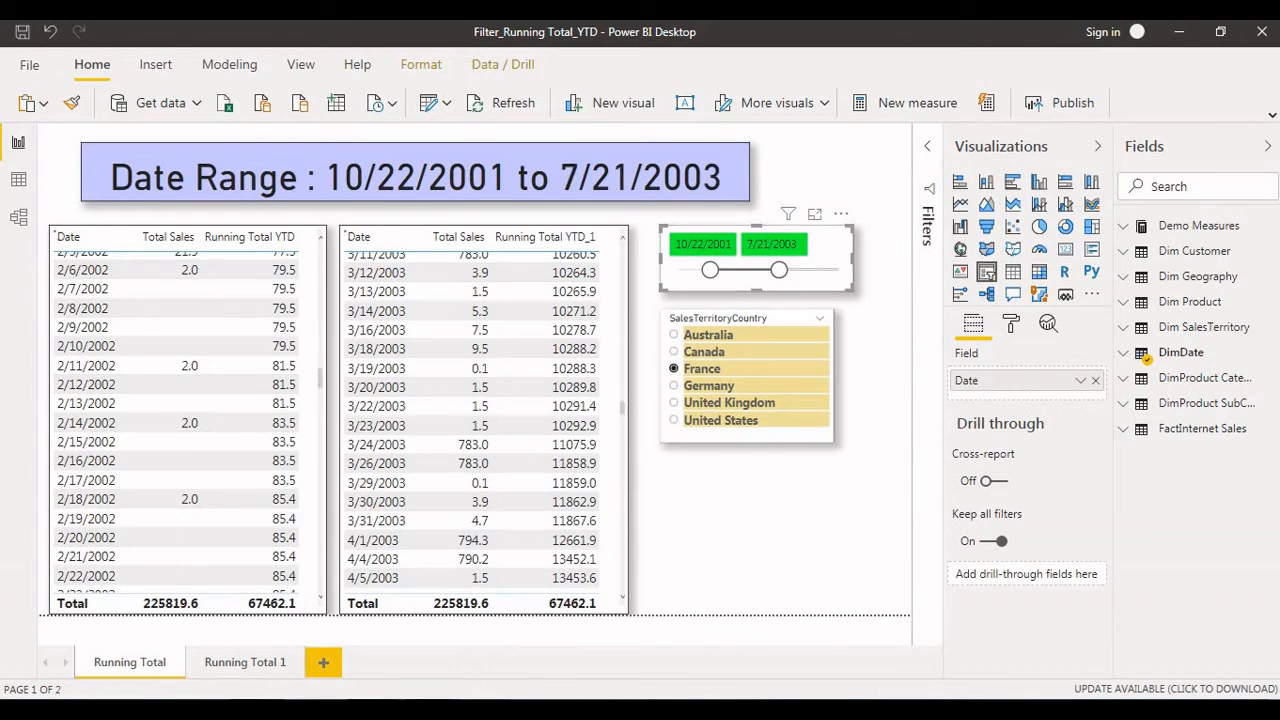
# - Try Germany, United Kingdom and Australia, settle on Canada, and examine the Running Total YTD_1 table around the start of 2002
pyautogui.click(708, 386)
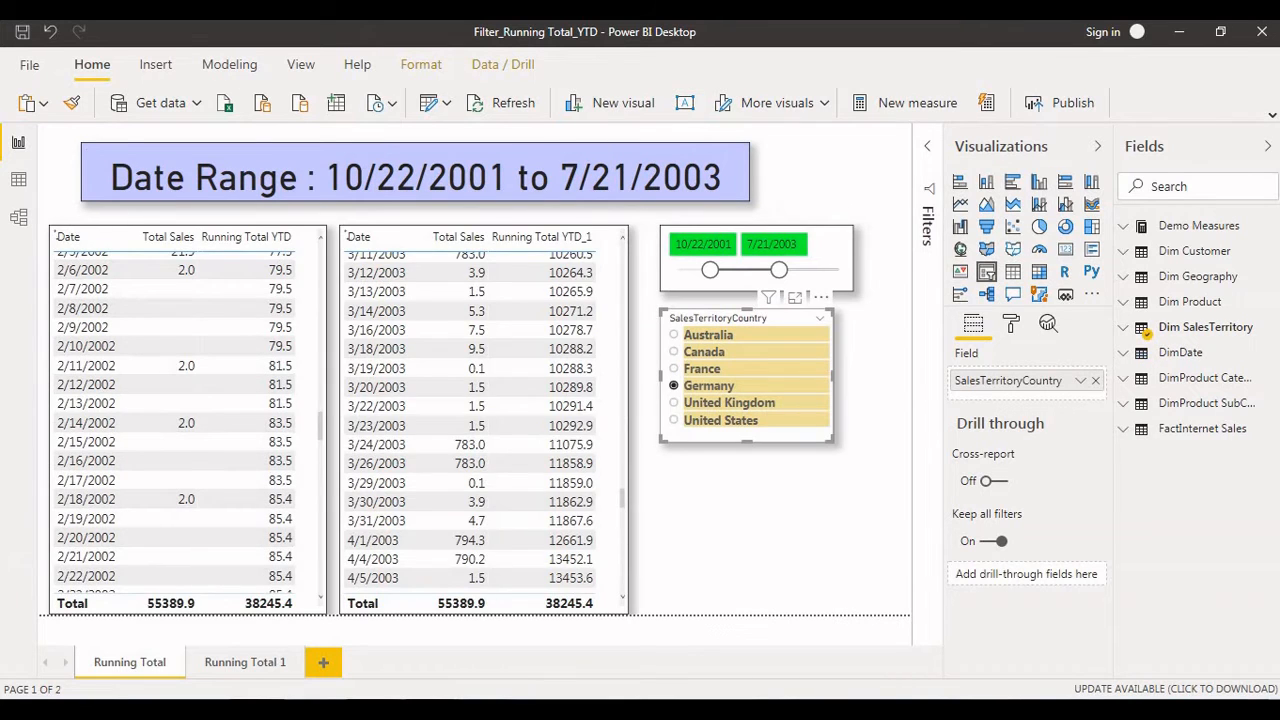
pyautogui.click(729, 403)
pyautogui.click(708, 335)
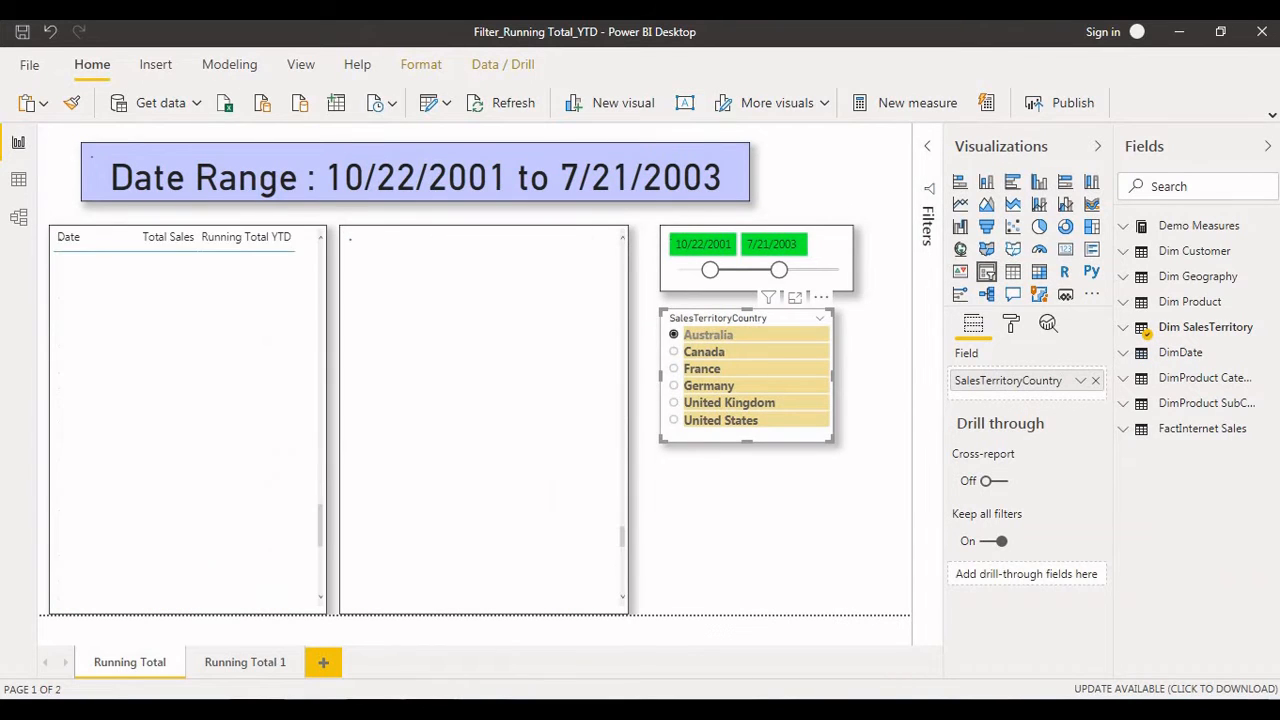
pyautogui.click(704, 352)
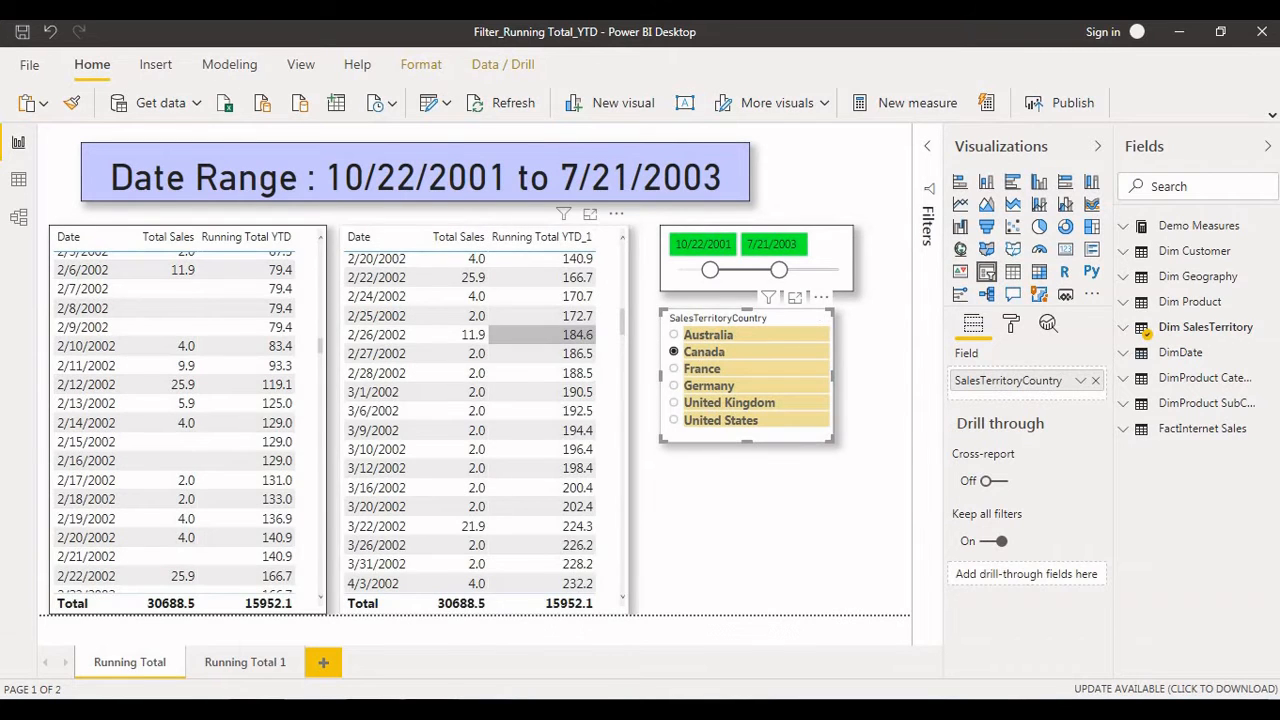
pyautogui.scroll(10, 515, 350)
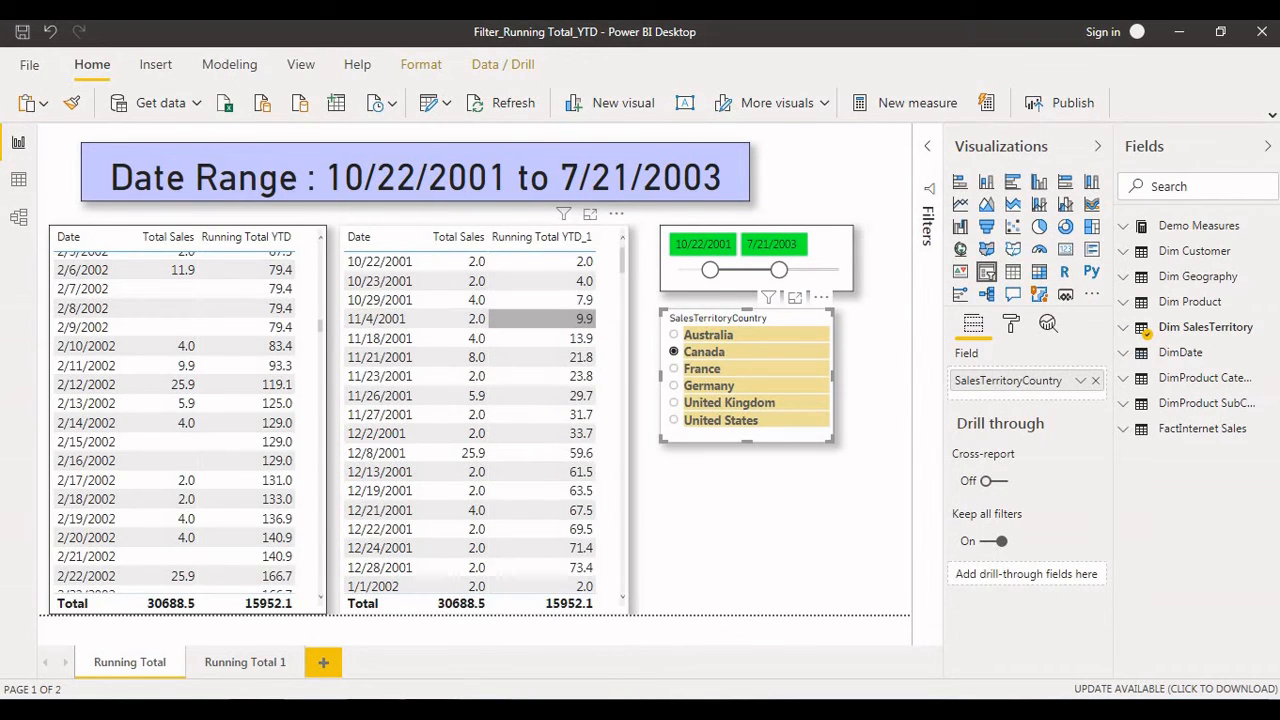
pyautogui.scroll(-4, 540, 400)
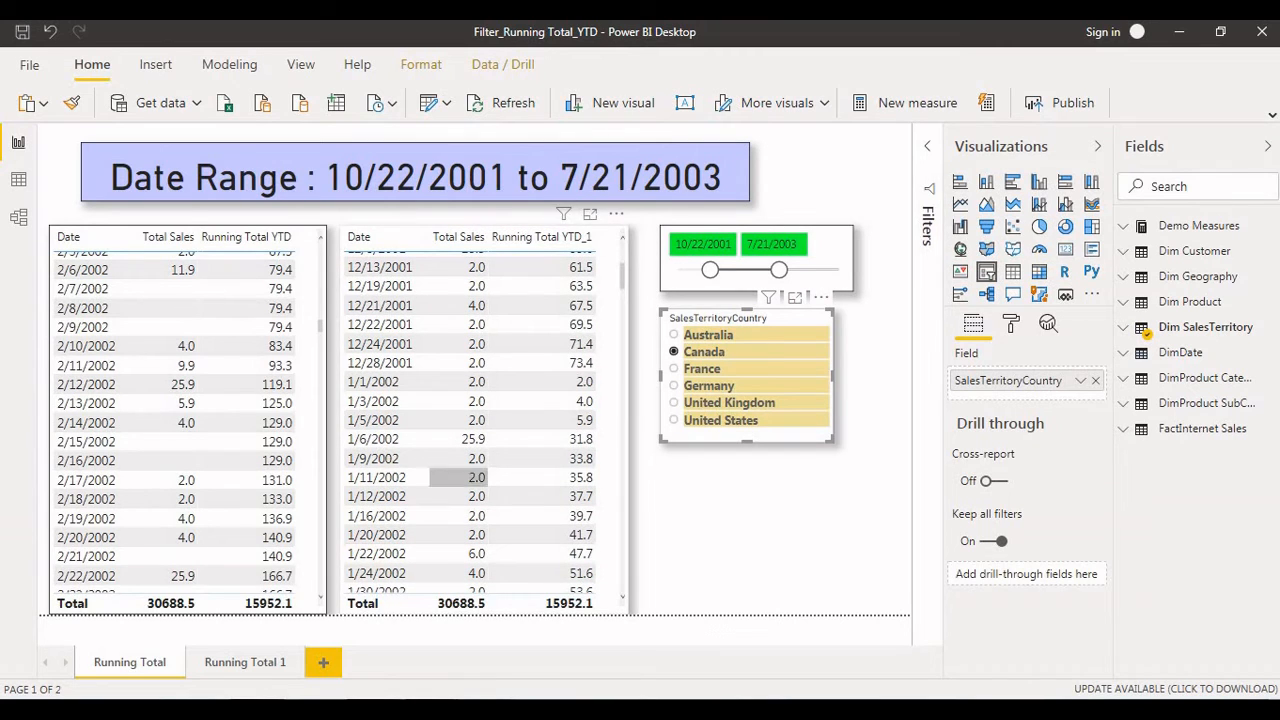
# - Go to the Running Total 1 page and switch the area chart through United Kingdom, France and Canada, ending on Australia
pyautogui.click(245, 662)
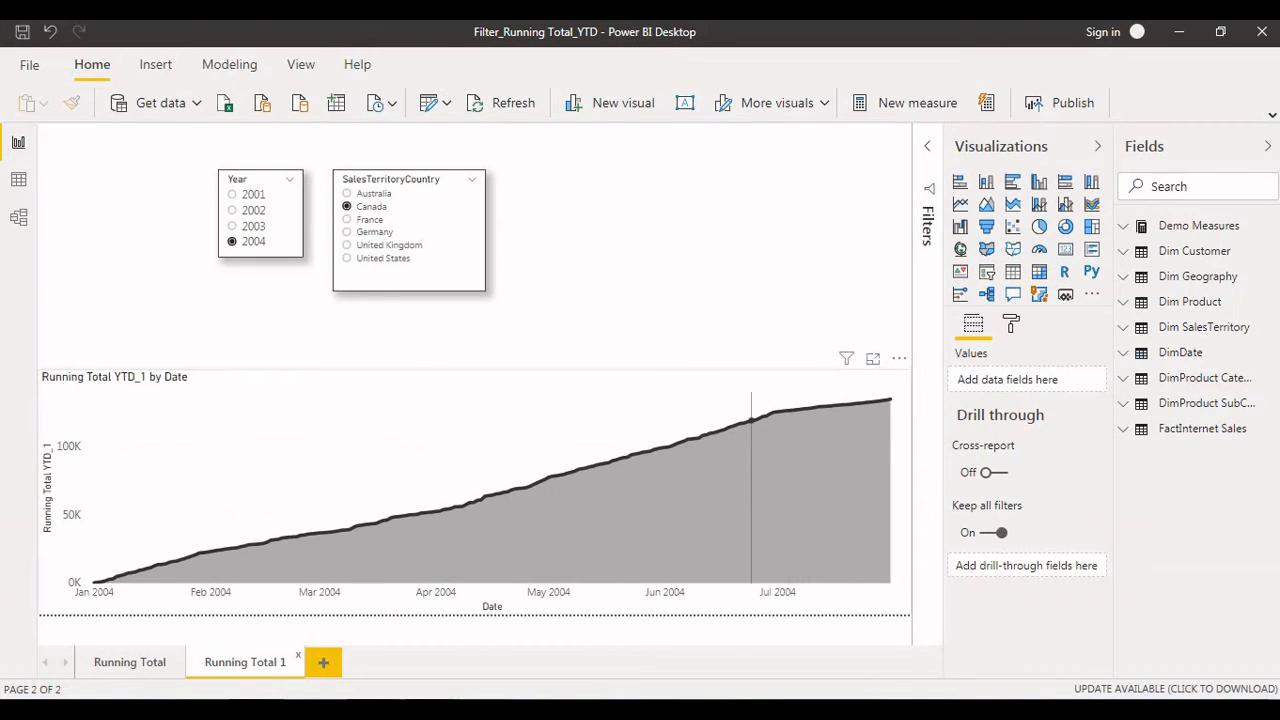
pyautogui.moveTo(388, 413)
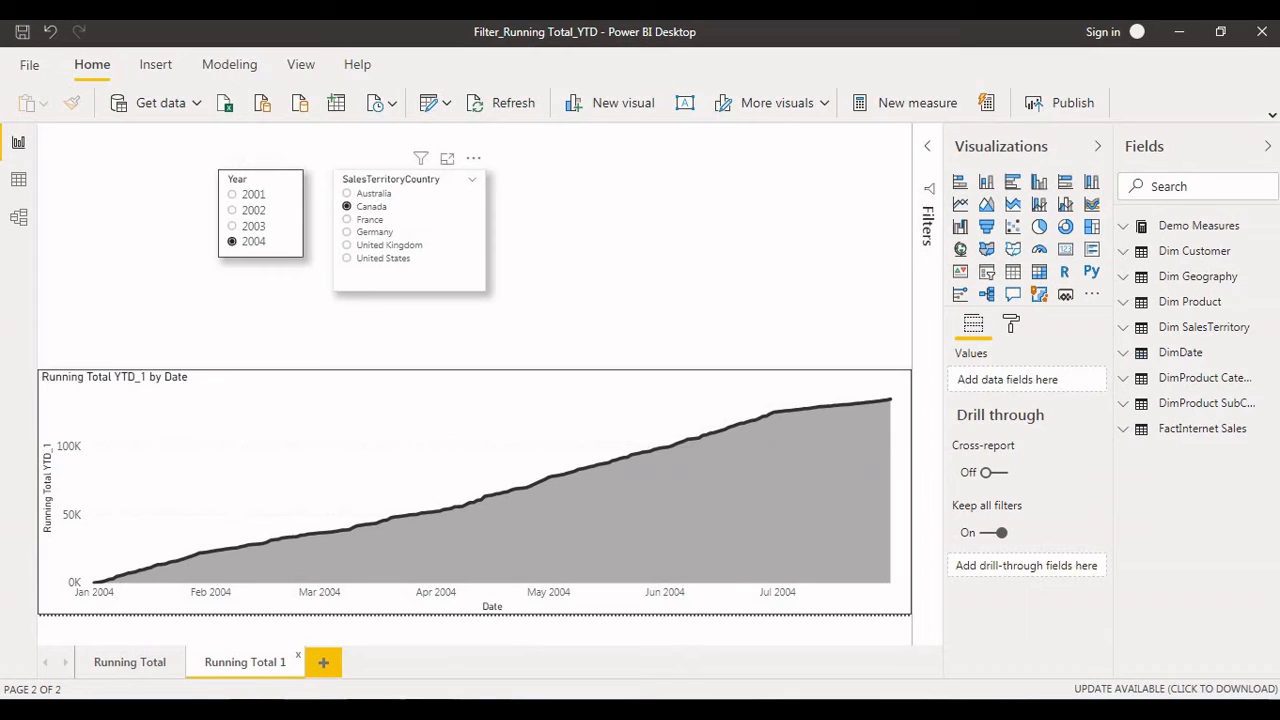
pyautogui.click(388, 245)
pyautogui.click(369, 219)
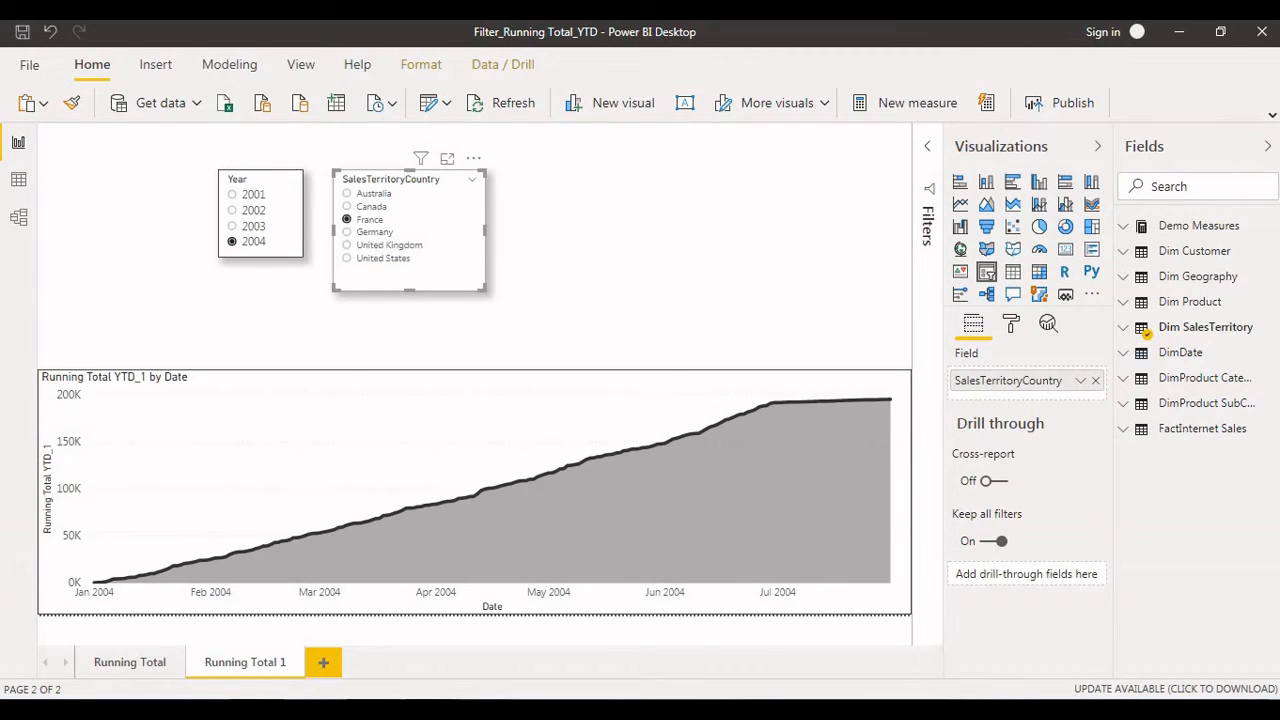
pyautogui.click(371, 206)
pyautogui.click(373, 193)
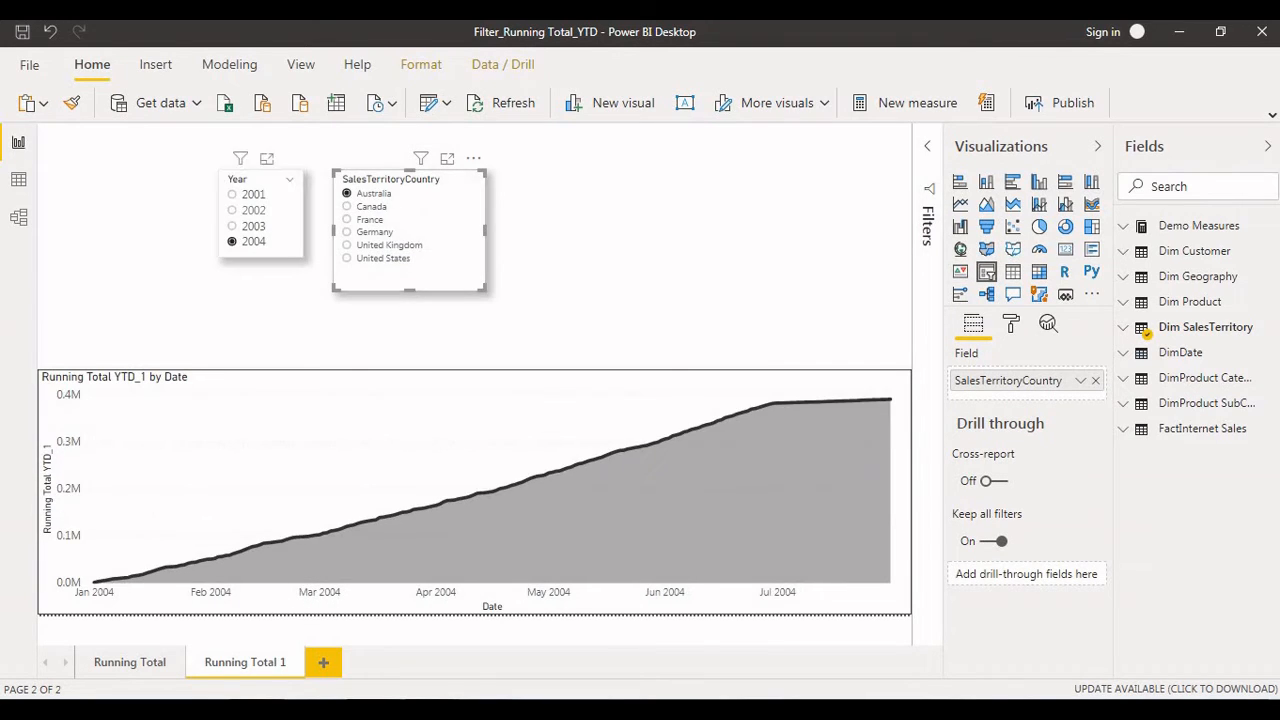
# - Switch the running total chart through the years 2002, 2003 and 2004, ending on 2001, and inspect the chart's fields
pyautogui.click(250, 210)
pyautogui.click(250, 226)
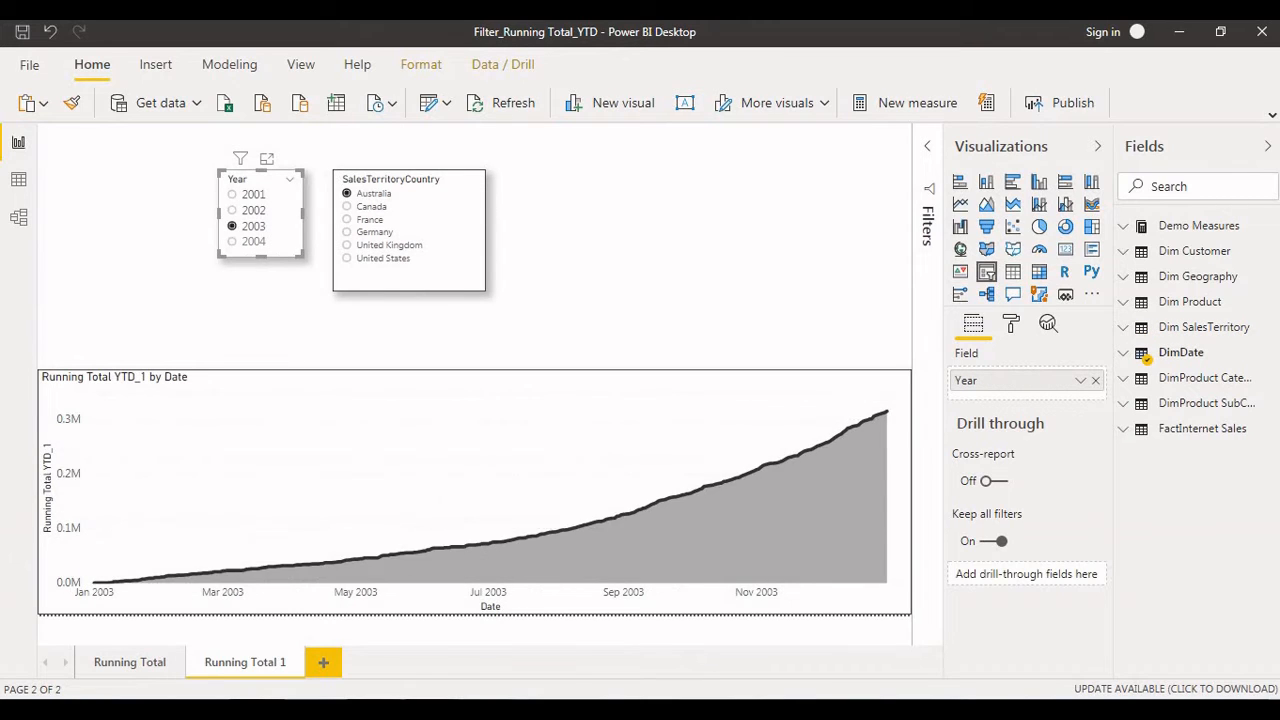
pyautogui.click(250, 241)
pyautogui.click(250, 194)
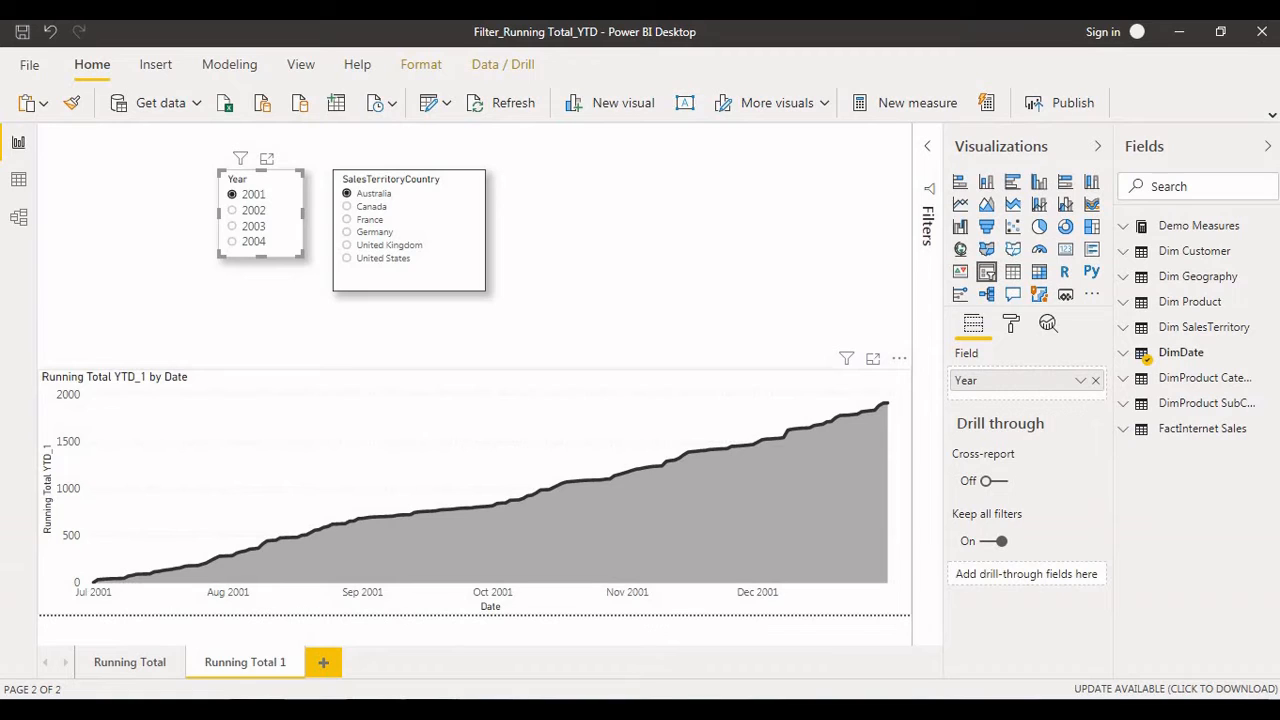
pyautogui.click(476, 382)
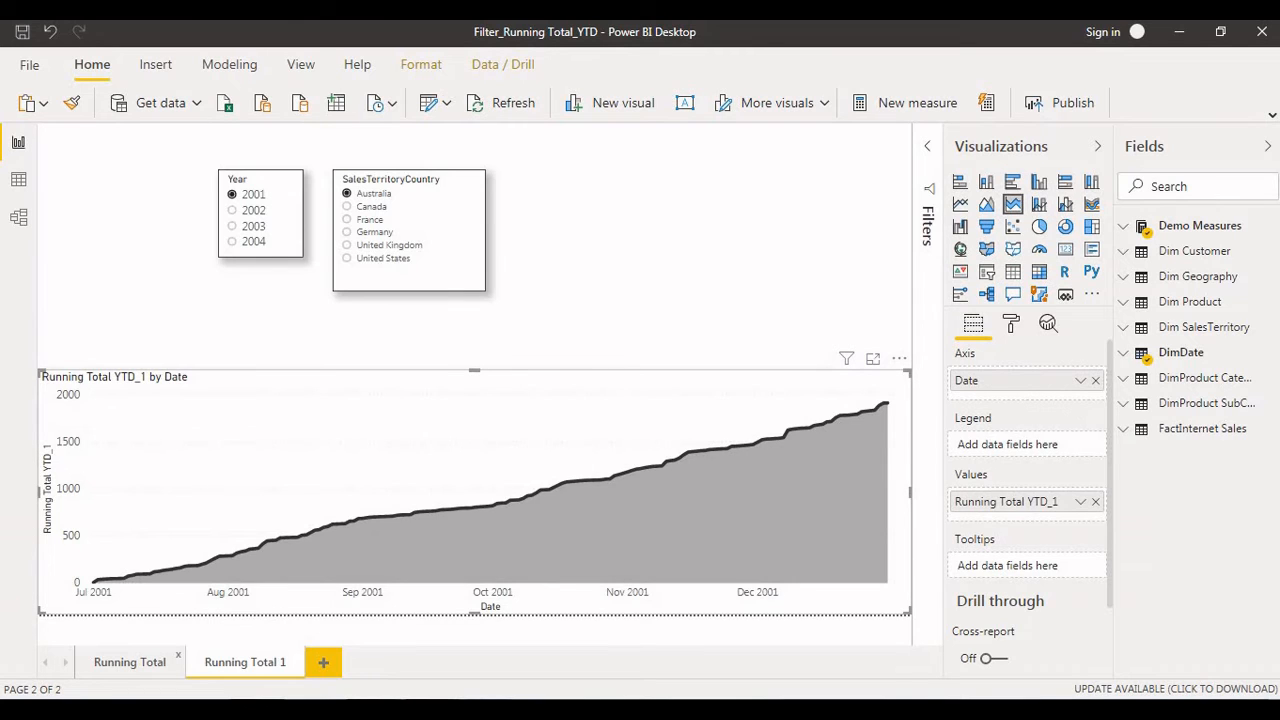
pyautogui.click(130, 662)
pyautogui.click(245, 662)
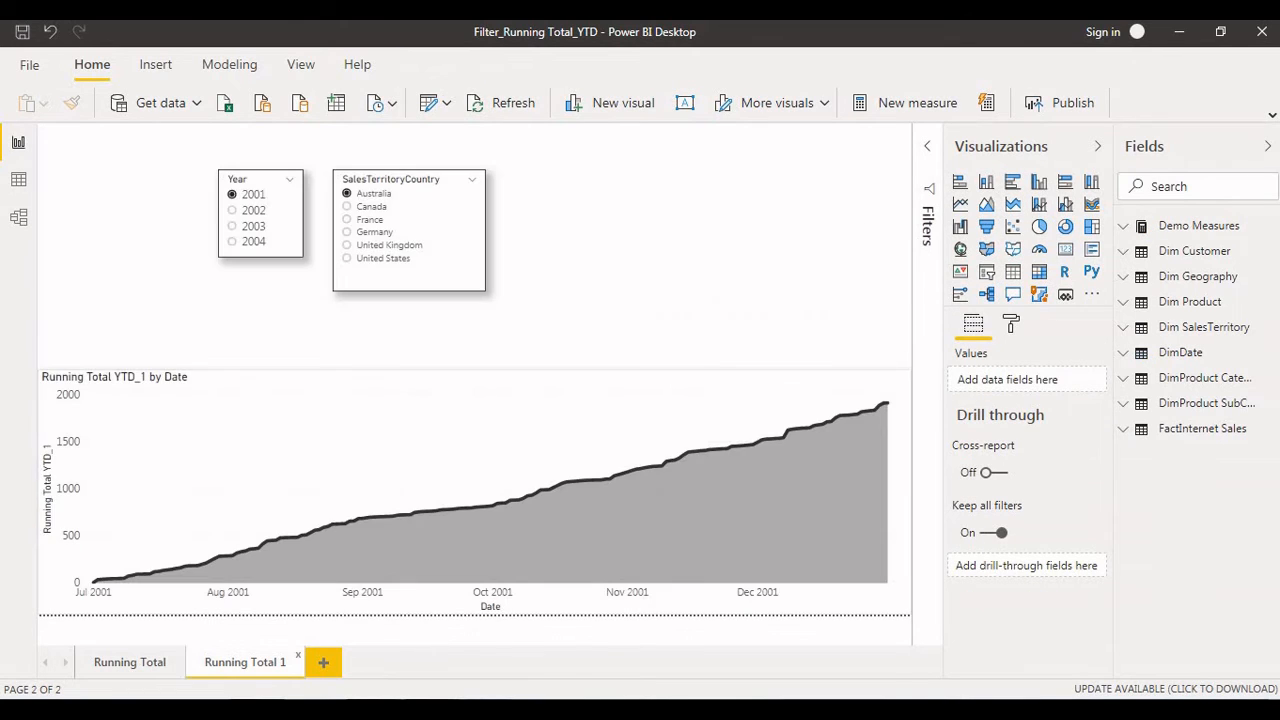
# - Show the full formula of the Total Sales measure in Demo Measures, with the formula text enlarged
pyautogui.click(1199, 225)
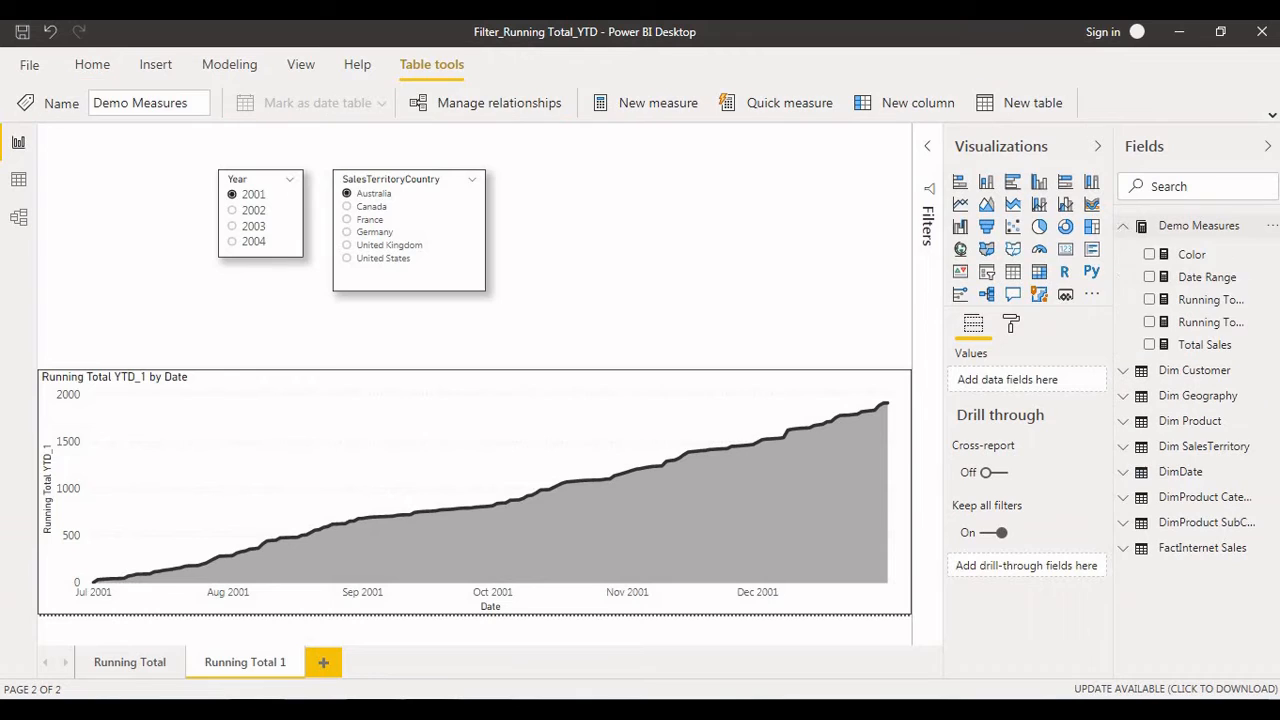
pyautogui.click(1205, 345)
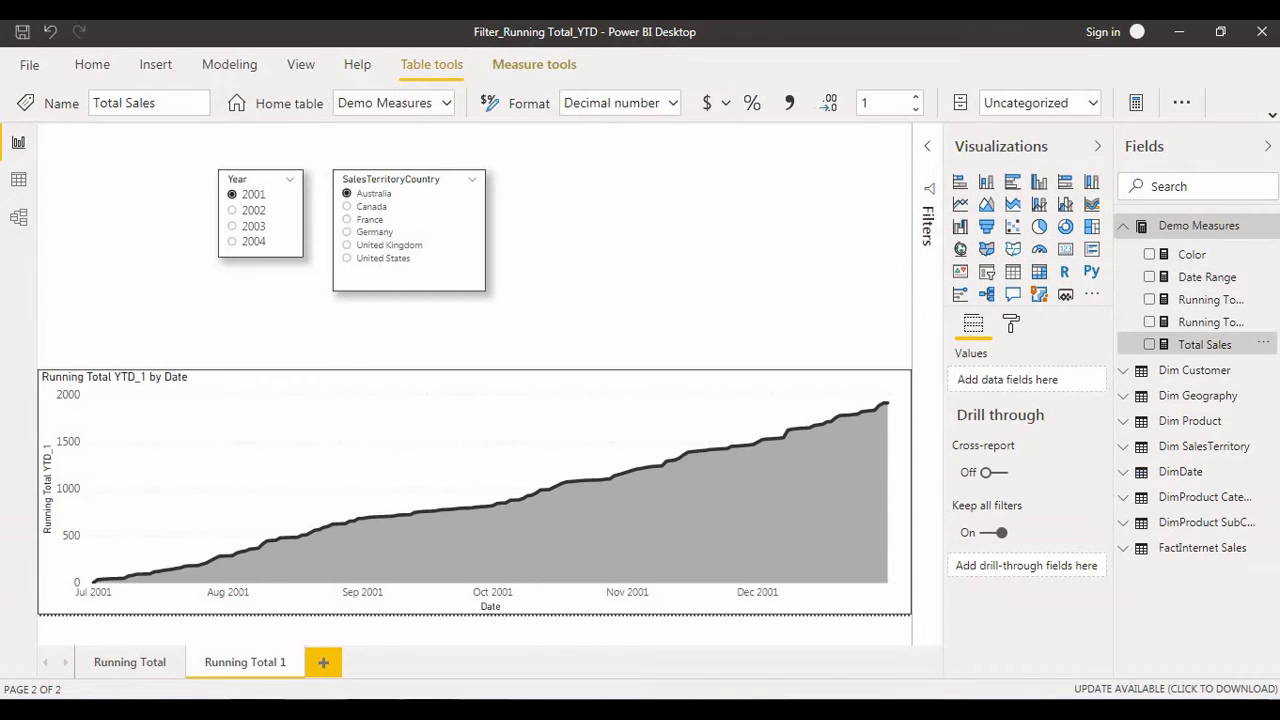
pyautogui.click(928, 138)
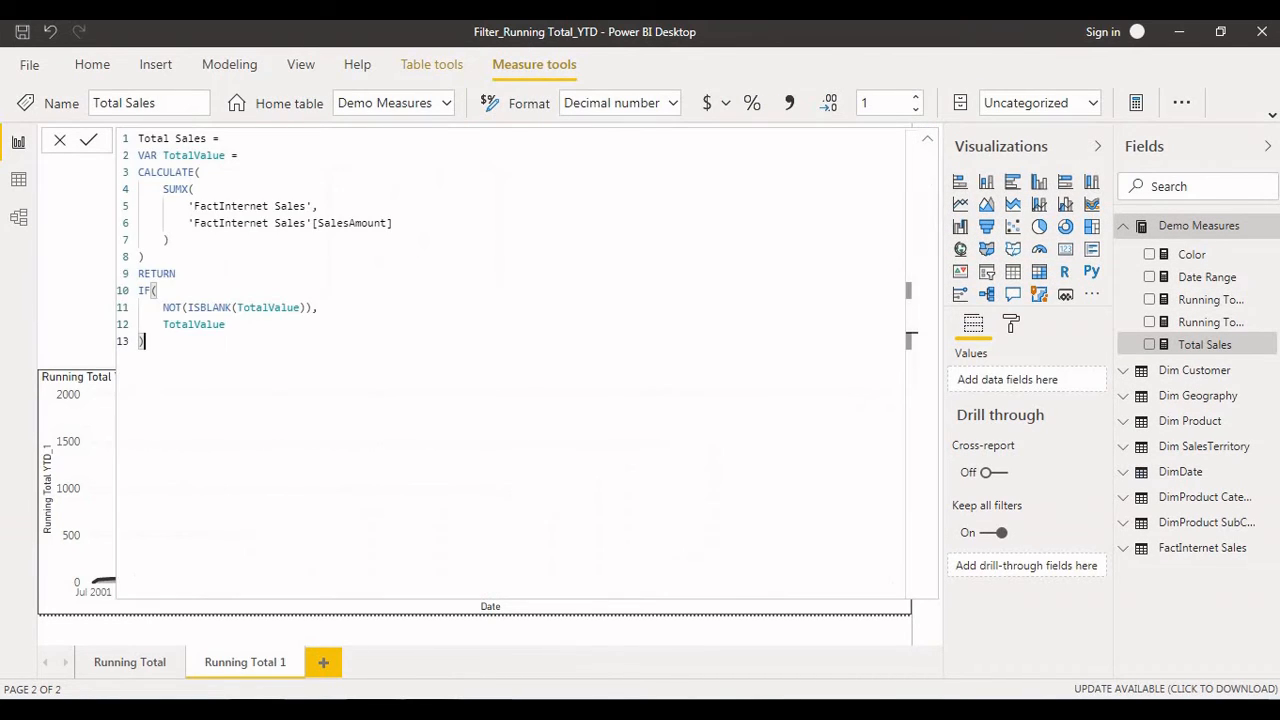
pyautogui.scroll(2, 400, 270)
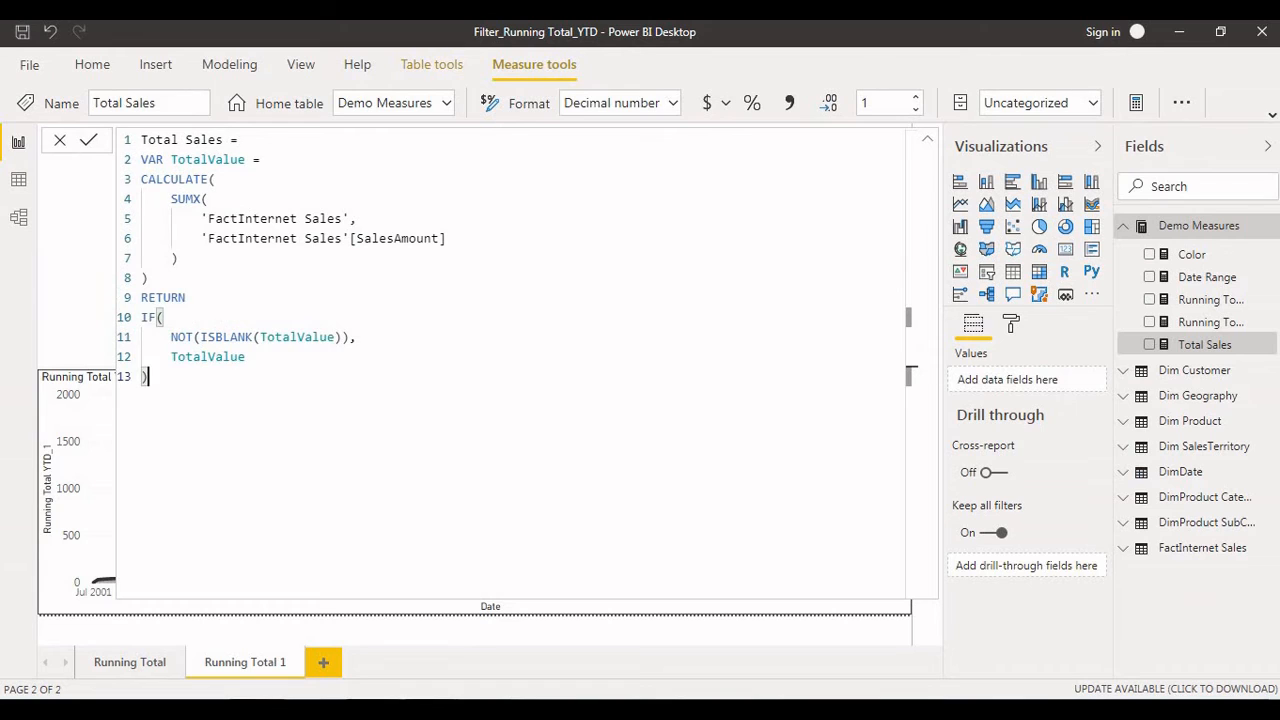
# - Examine the Total Sales formula: the TotalValue variable, its CALCULATE and SUMX expression, and the NOT(ISBLANK(TotalValue)) condition
pyautogui.moveTo(200, 179); pyautogui.dragTo(246, 357)
pyautogui.click(149, 377)
pyautogui.doubleClick(207, 160)
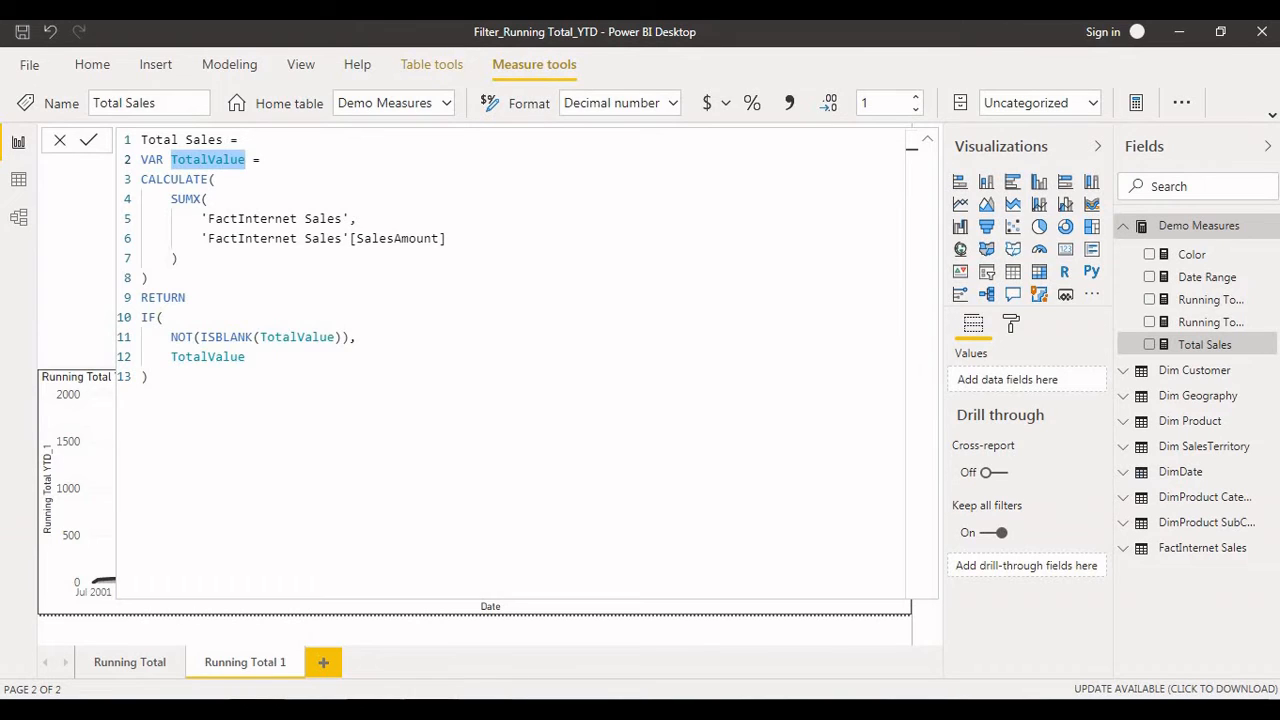
pyautogui.click(179, 179)
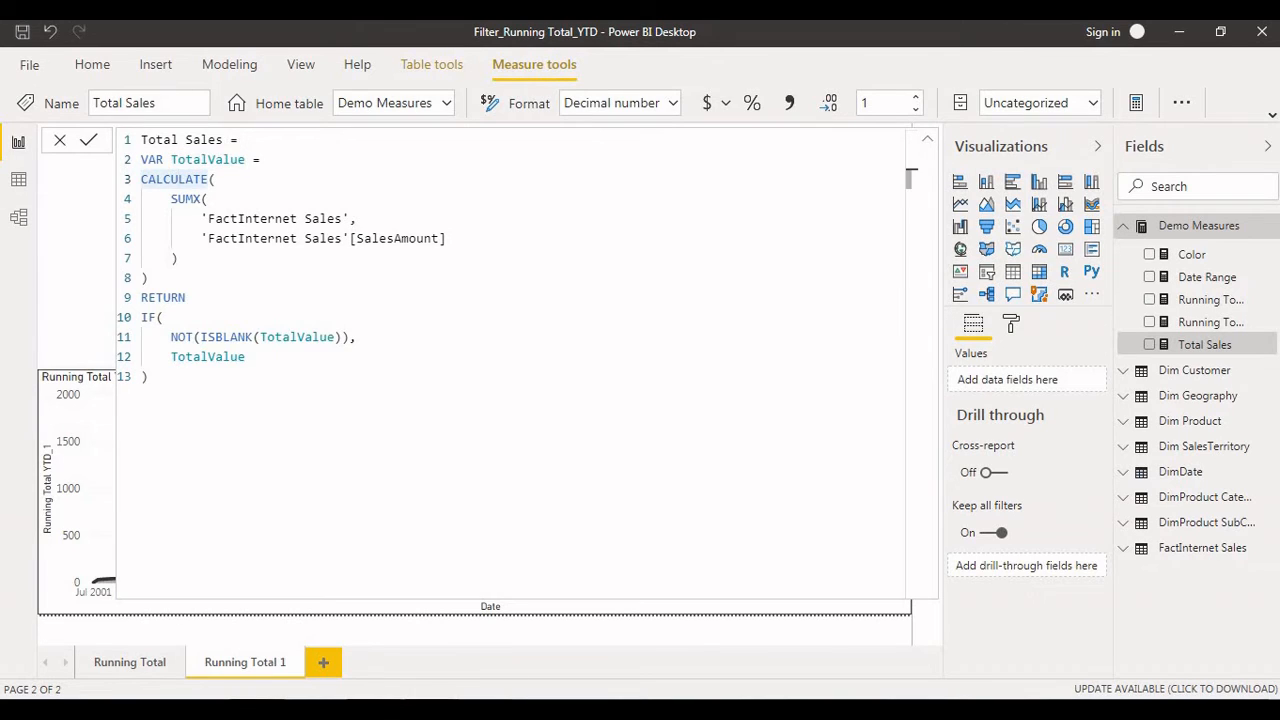
pyautogui.click(185, 199)
pyautogui.moveTo(179, 179); pyautogui.dragTo(148, 278)
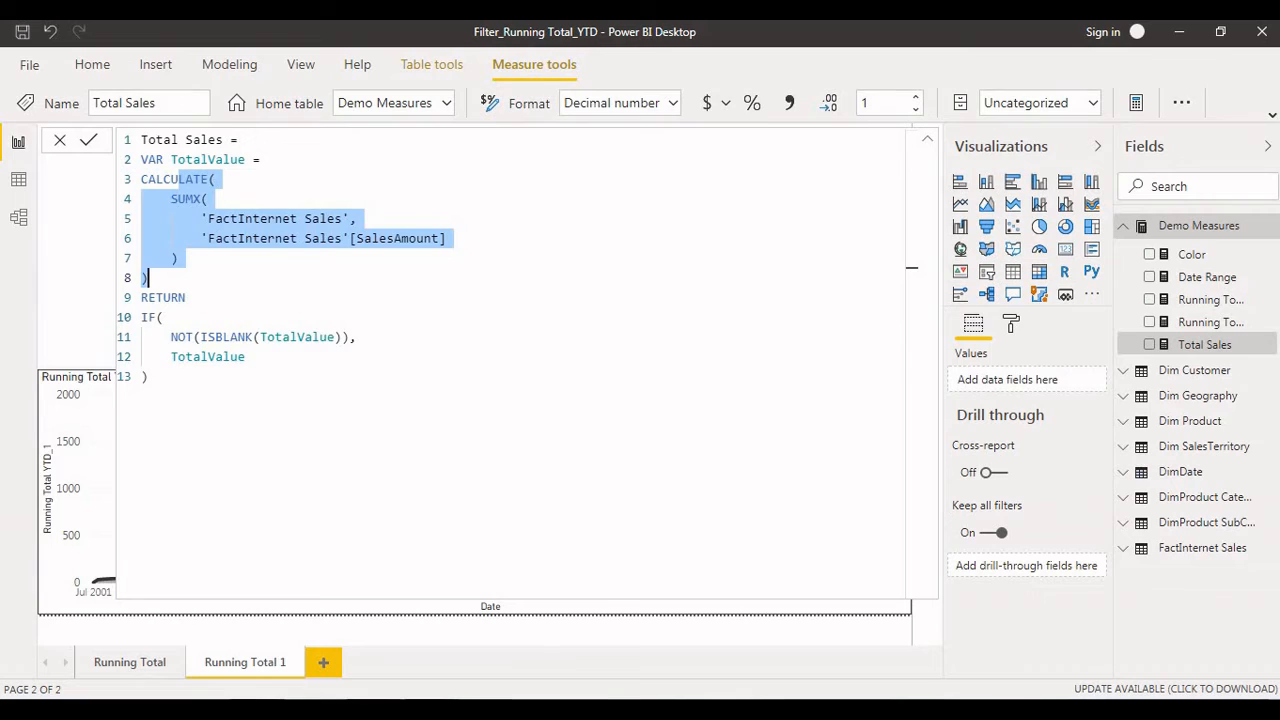
pyautogui.moveTo(166, 337); pyautogui.dragTo(148, 376)
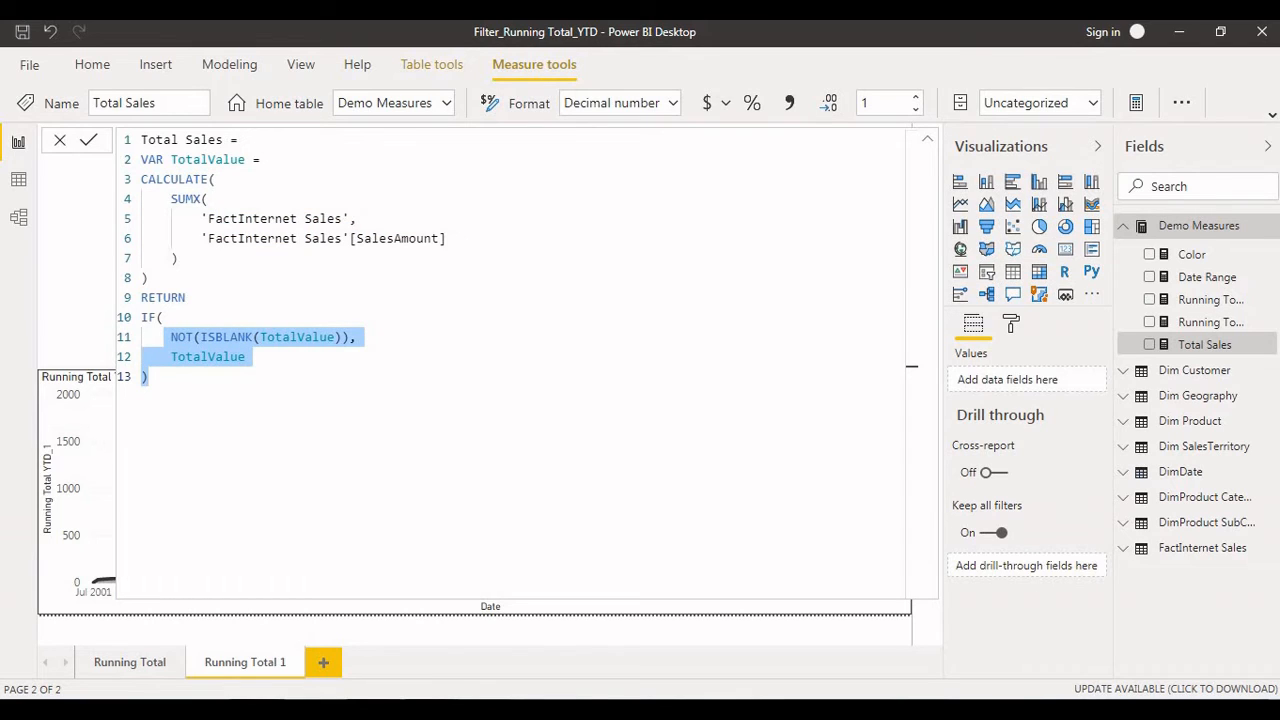
pyautogui.click(147, 376)
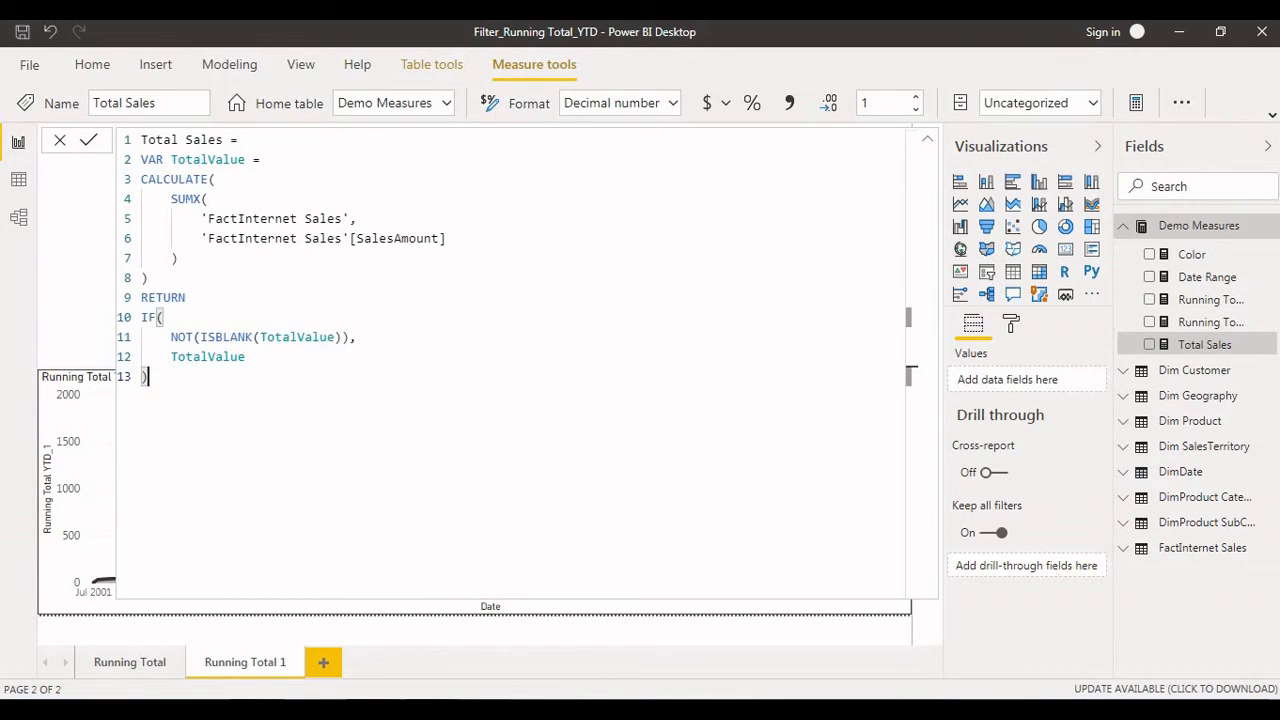
pyautogui.moveTo(357, 337); pyautogui.dragTo(185, 337)
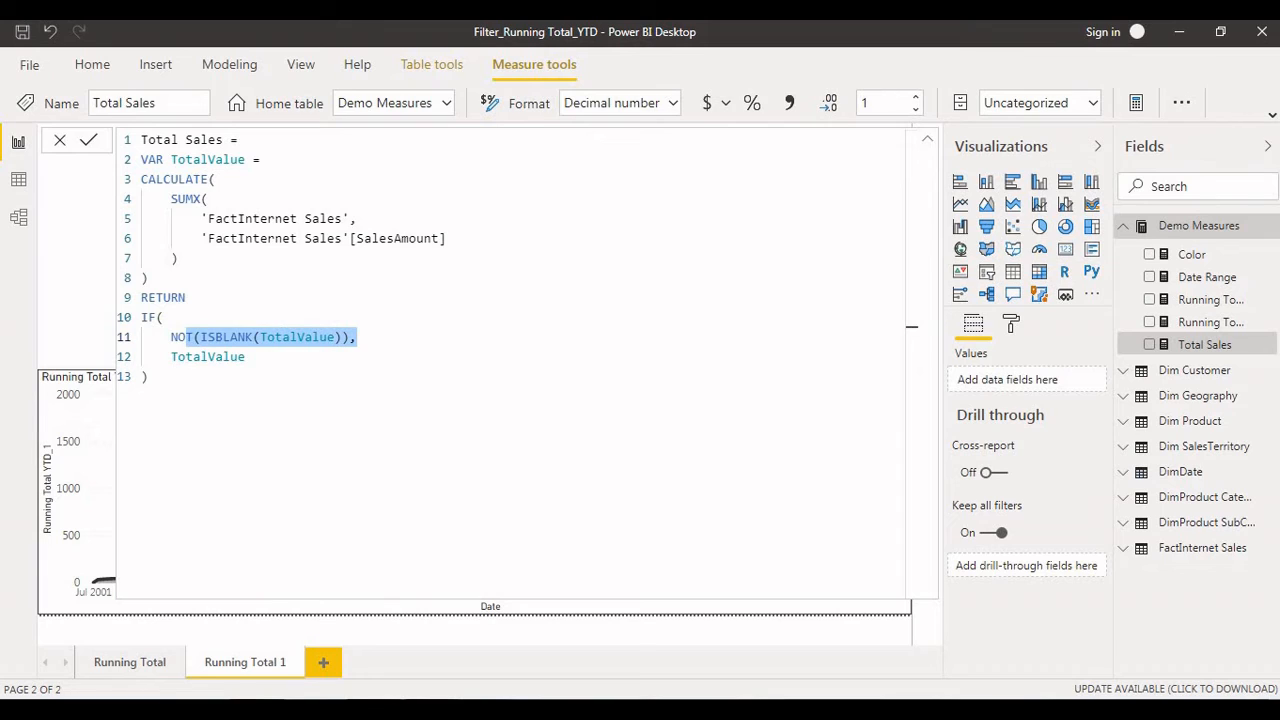
pyautogui.moveTo(148, 376); pyautogui.dragTo(172, 179)
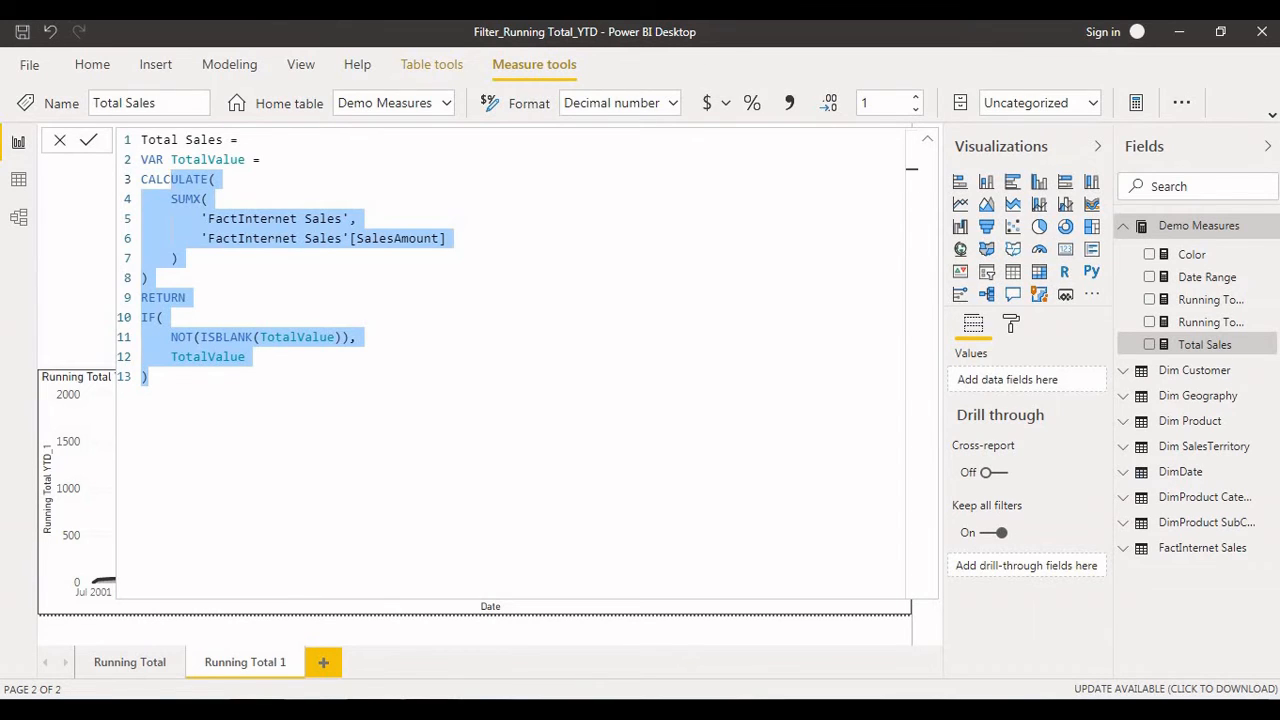
# - Open the Running Total YTD_1 measure and examine its YearSales calculation, the year and date filter conditions, and the blank check on Total Sales
pyautogui.click(1210, 322)
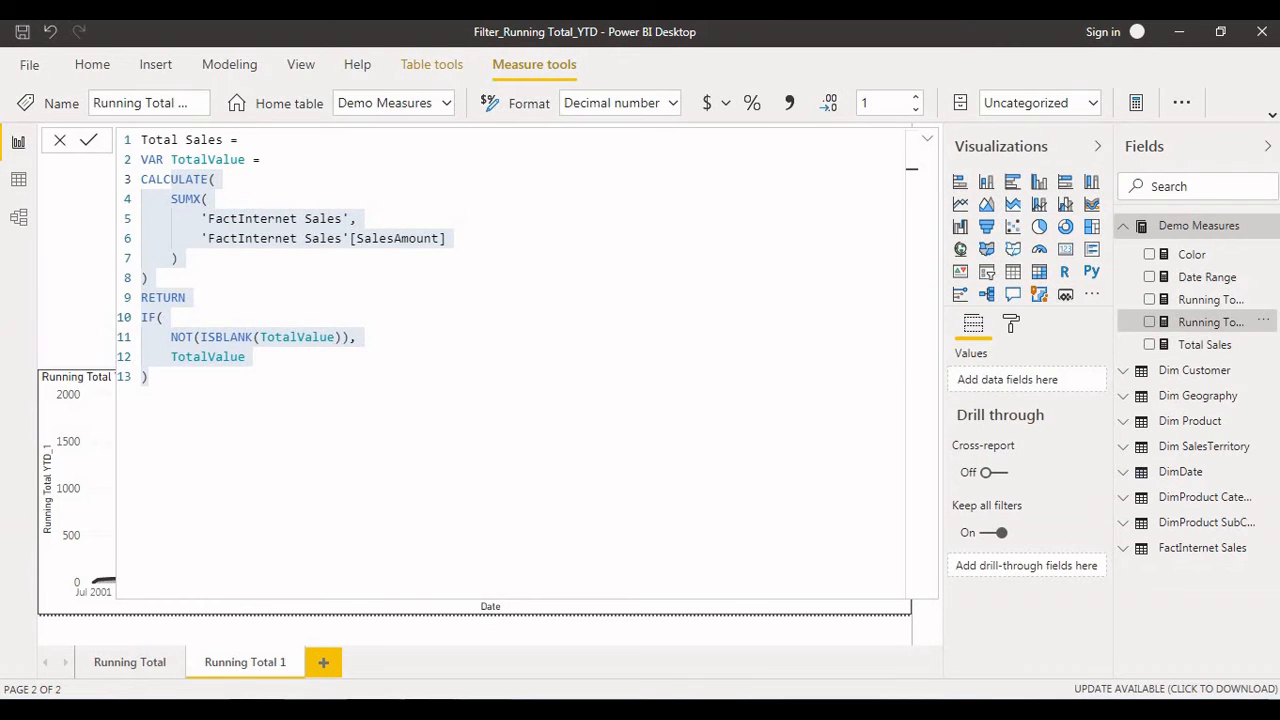
pyautogui.click(376, 317)
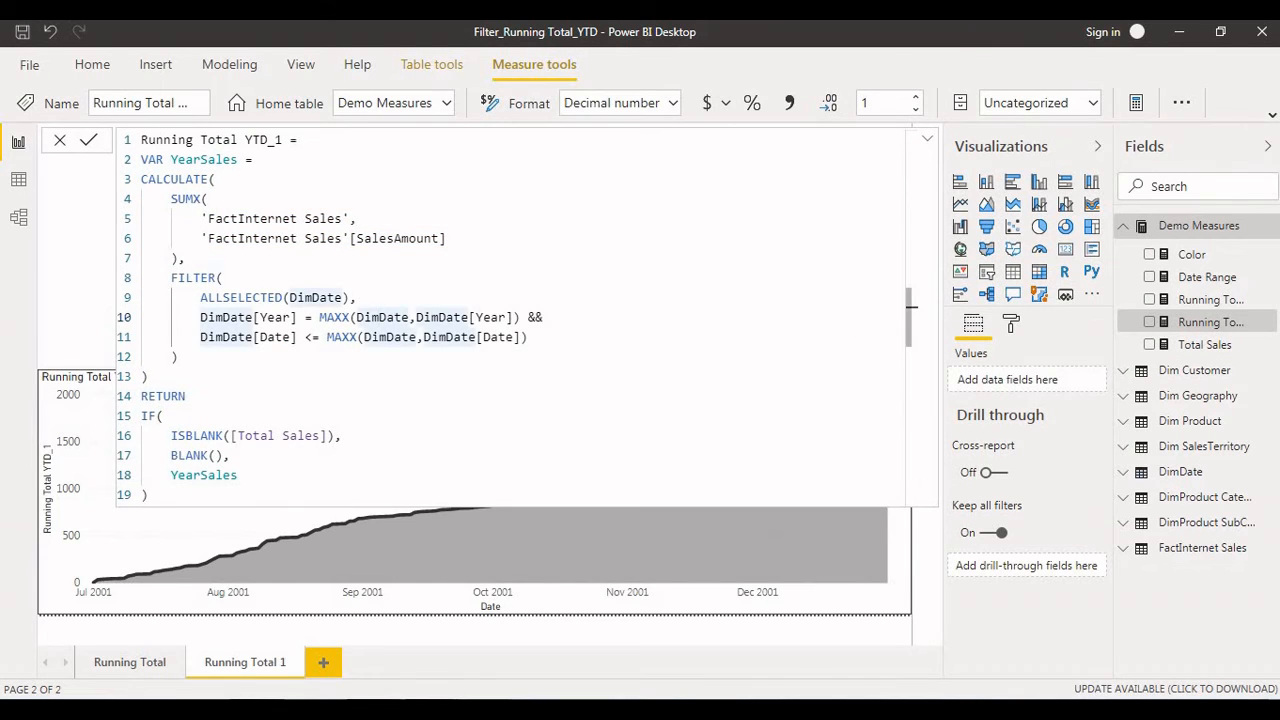
pyautogui.moveTo(207, 218); pyautogui.dragTo(148, 376)
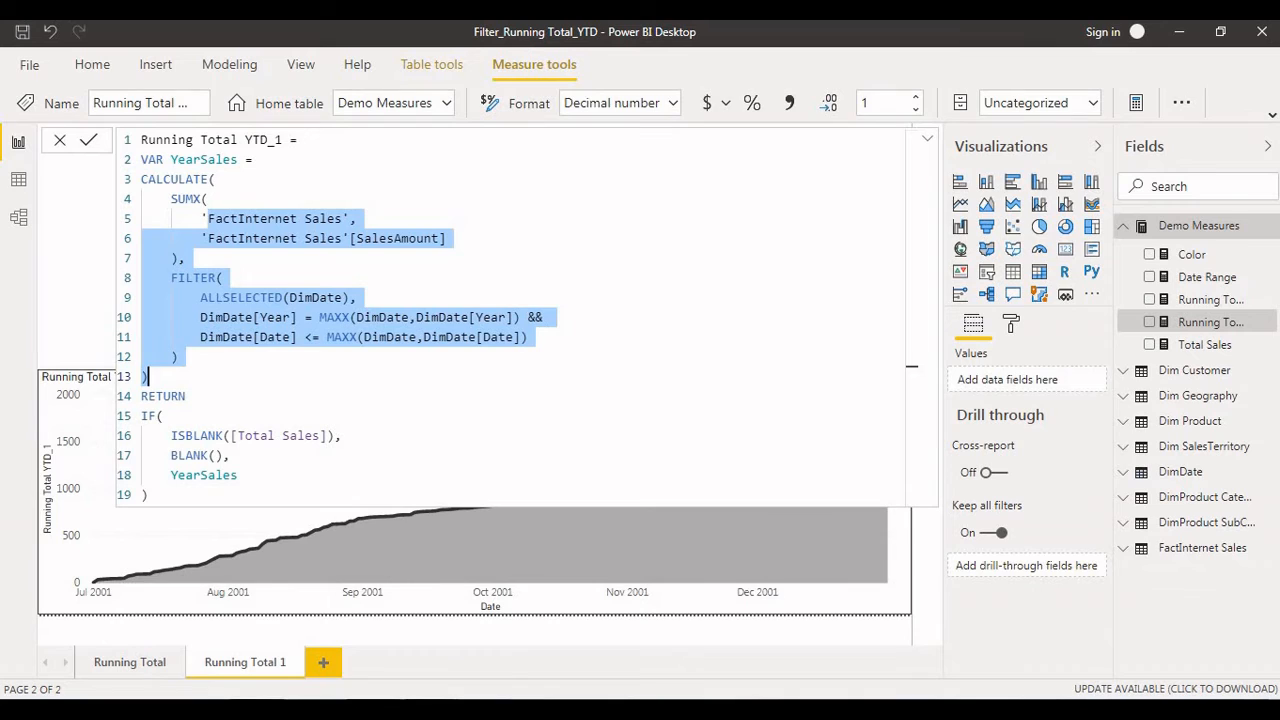
pyautogui.click(178, 356)
pyautogui.moveTo(180, 317); pyautogui.dragTo(508, 317)
pyautogui.moveTo(182, 337); pyautogui.dragTo(528, 337)
pyautogui.click(160, 415)
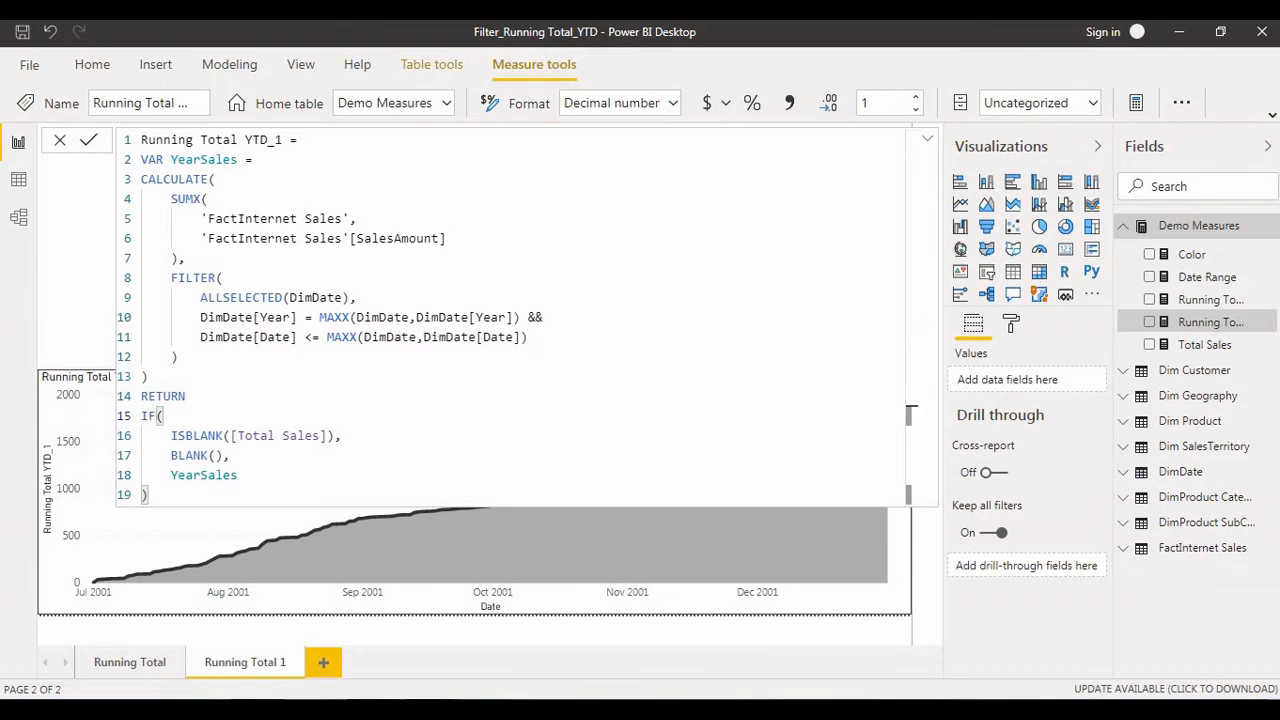
pyautogui.moveTo(162, 415); pyautogui.dragTo(238, 475)
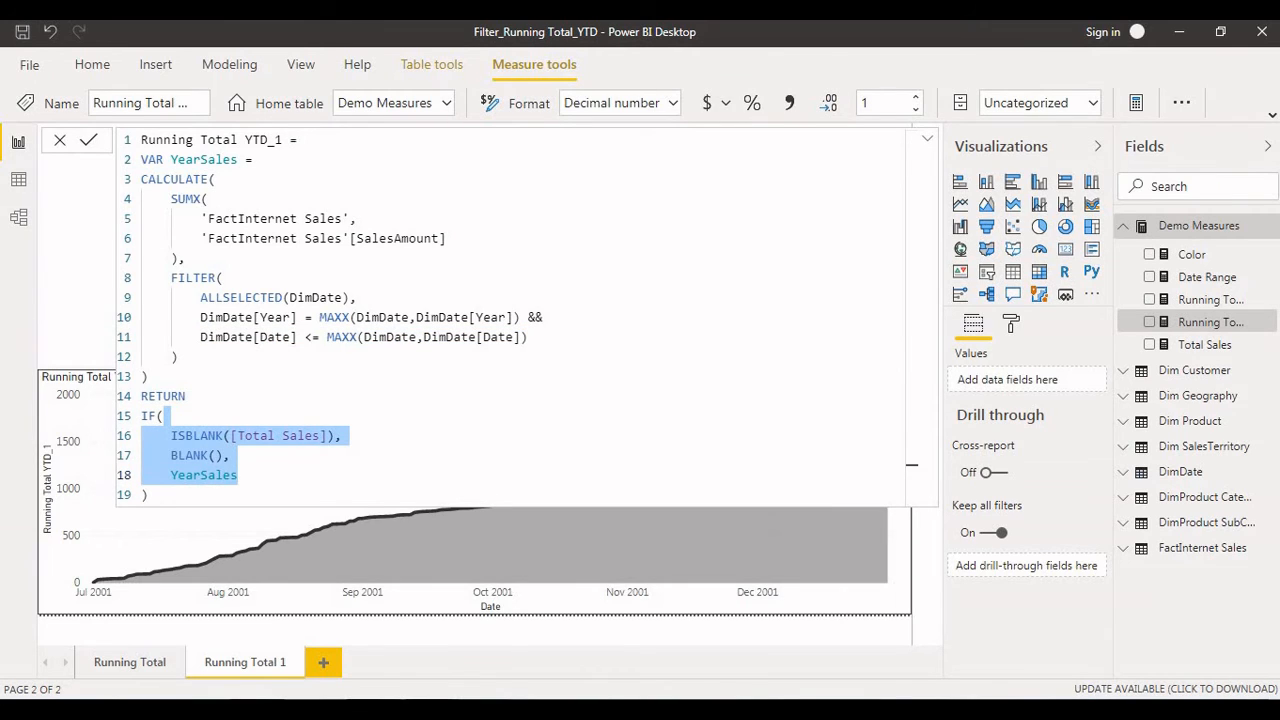
# - Examine the blank check on Total Sales, the CALCULATE block and the returned YearSales variable in the Running Total YTD_1 formula
pyautogui.click(232, 455)
pyautogui.moveTo(231, 455); pyautogui.dragTo(164, 436)
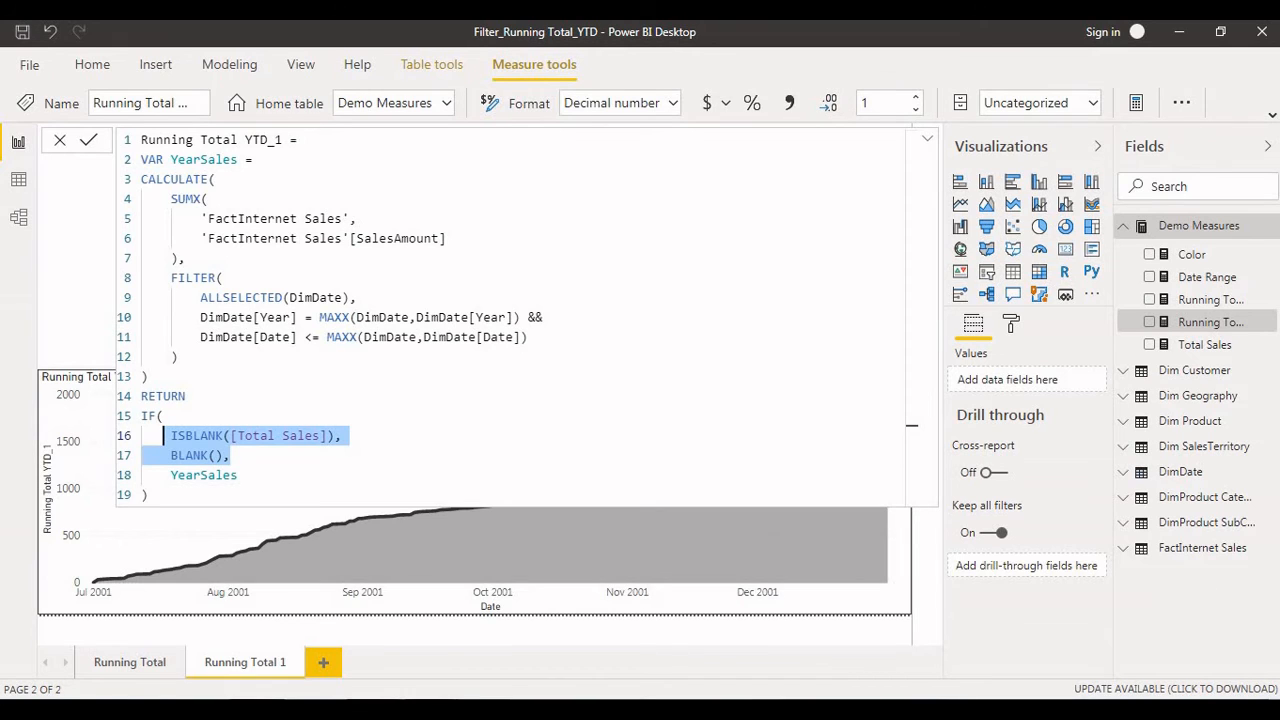
pyautogui.moveTo(178, 179); pyautogui.dragTo(178, 356)
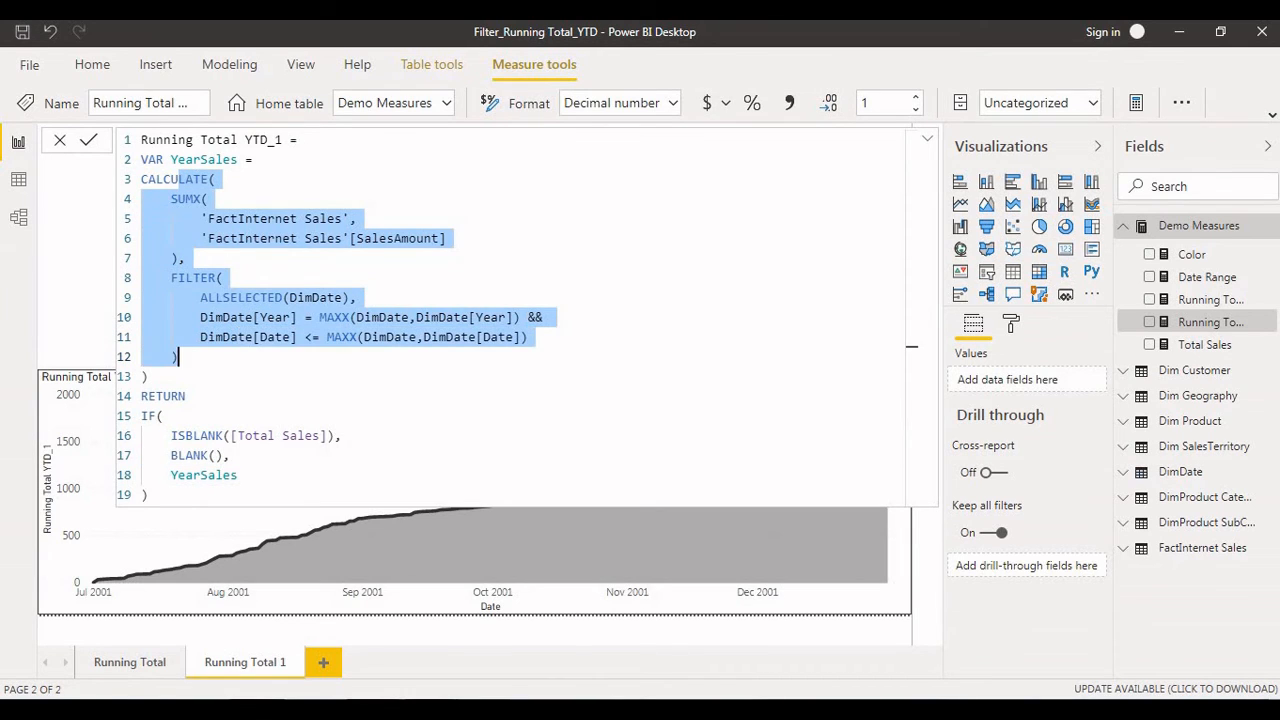
pyautogui.click(200, 475)
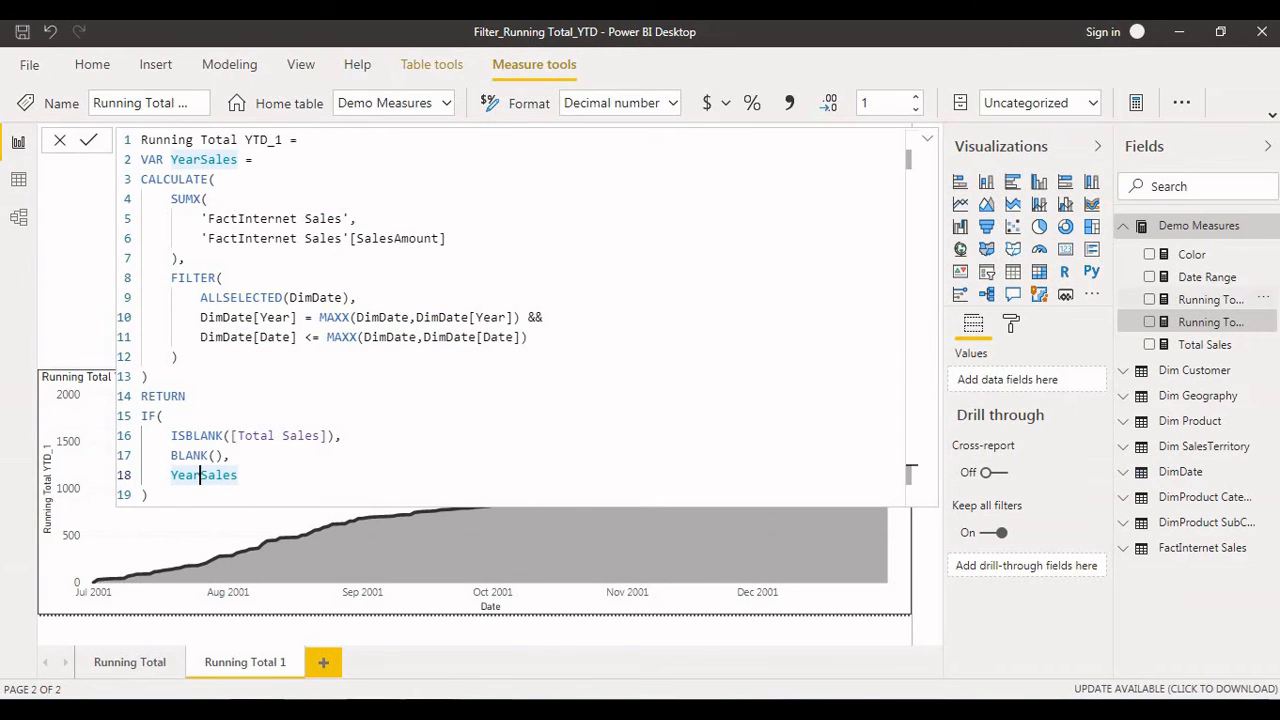
# - Compare the Running Total YTD formula, which uses ALL(DimDate), with the RETURN IF block of the Running Total YTD_1 measure
pyautogui.click(1208, 299)
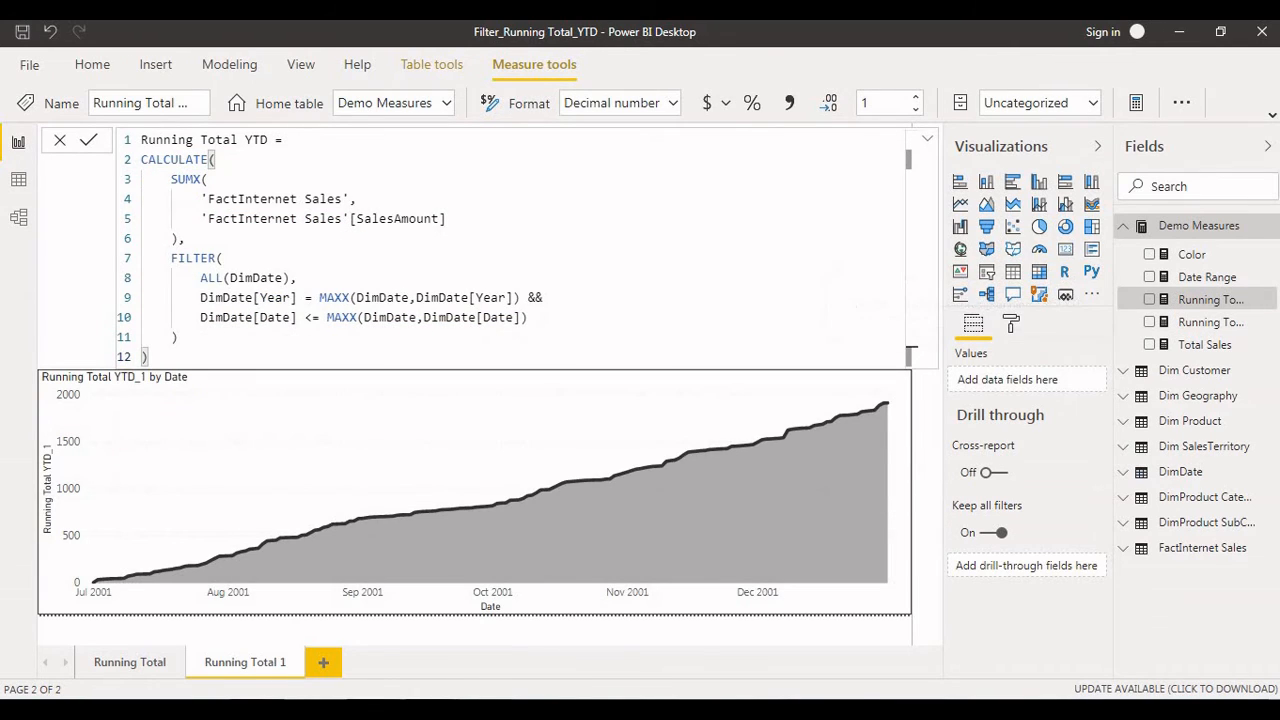
pyautogui.click(179, 337)
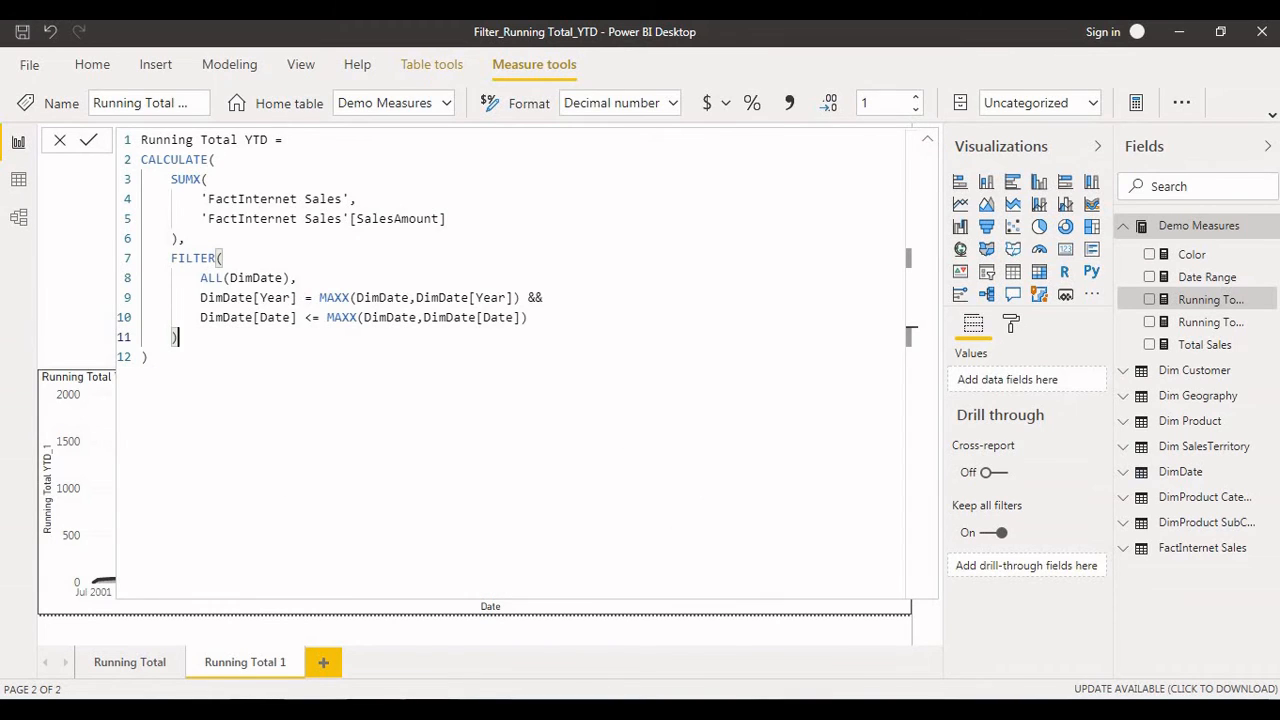
pyautogui.moveTo(208, 179); pyautogui.dragTo(148, 357)
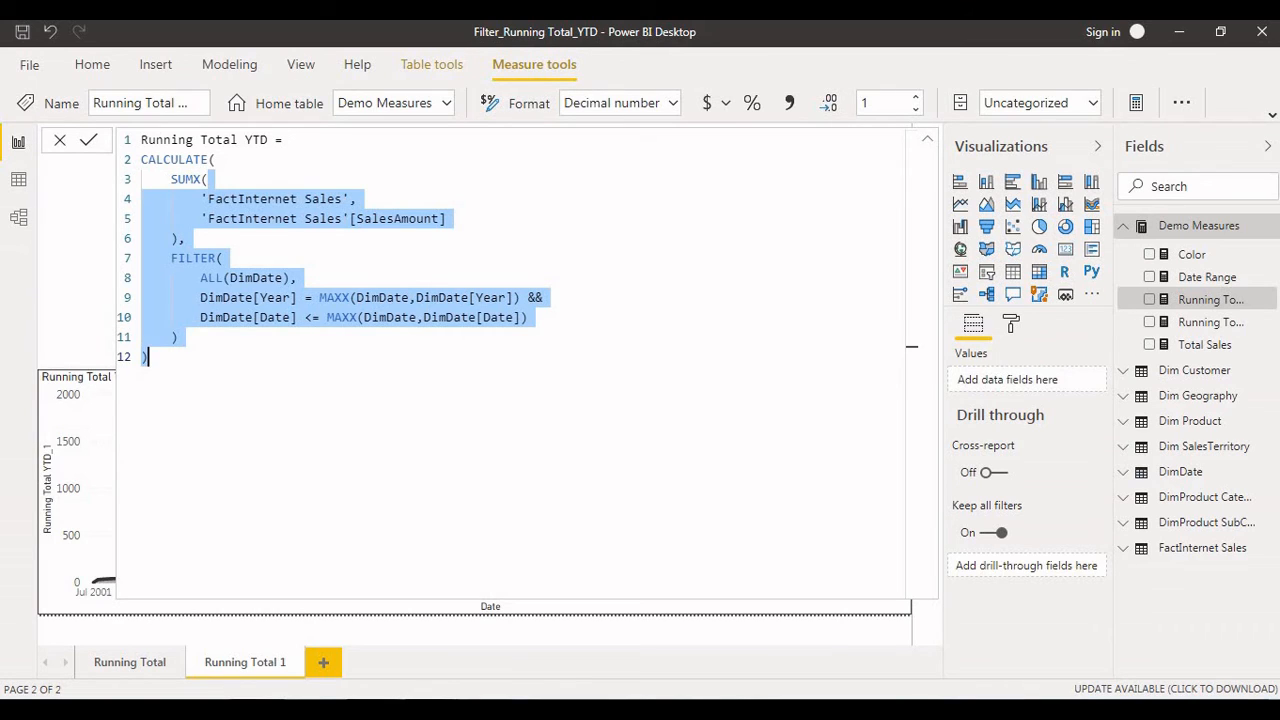
pyautogui.click(1210, 322)
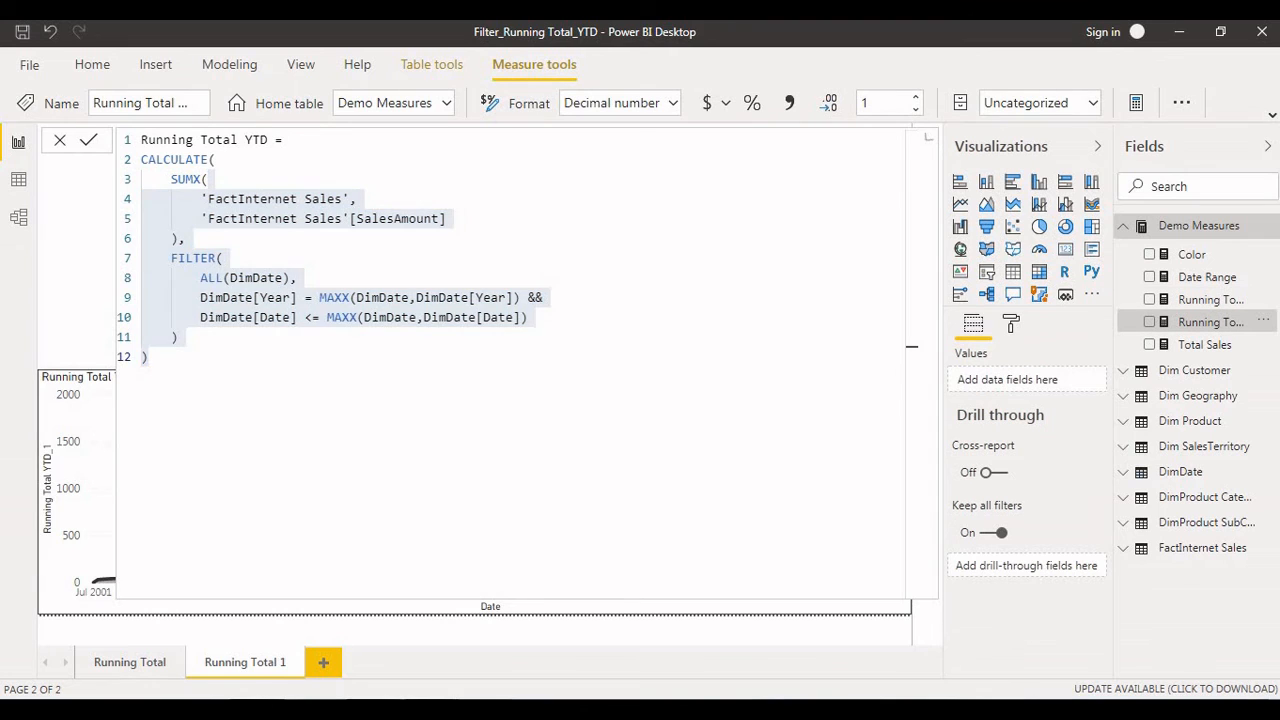
pyautogui.moveTo(170, 396); pyautogui.dragTo(193, 475)
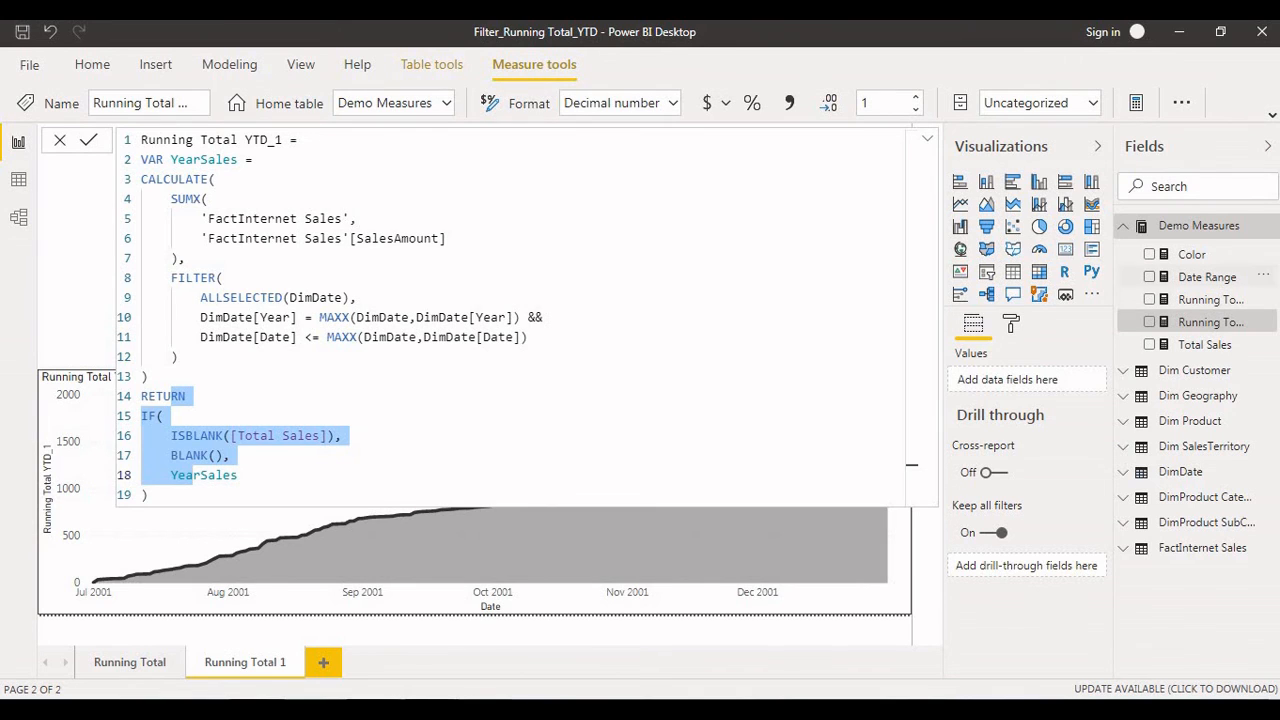
# - Open the Date Range measure, examine its nested CONCATENATE, MINX and MAXX expressions, and collapse the formula to one line
pyautogui.click(1207, 277)
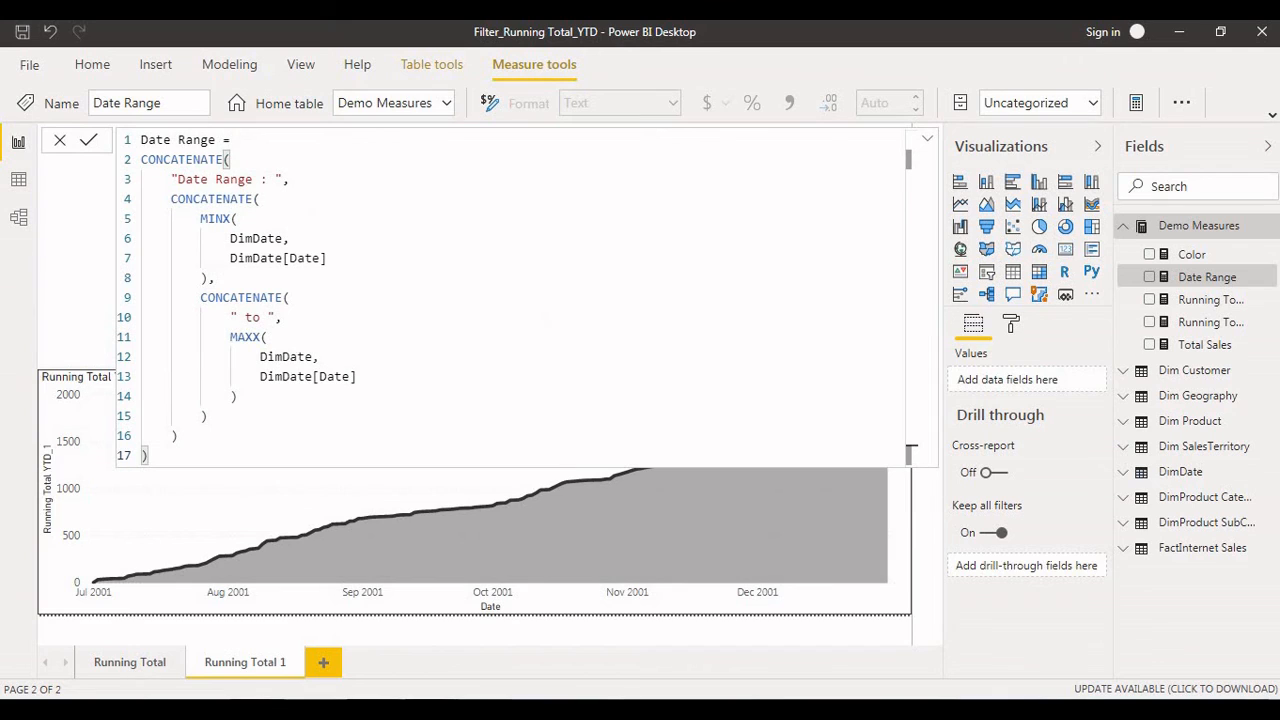
pyautogui.moveTo(177, 179); pyautogui.dragTo(253, 376)
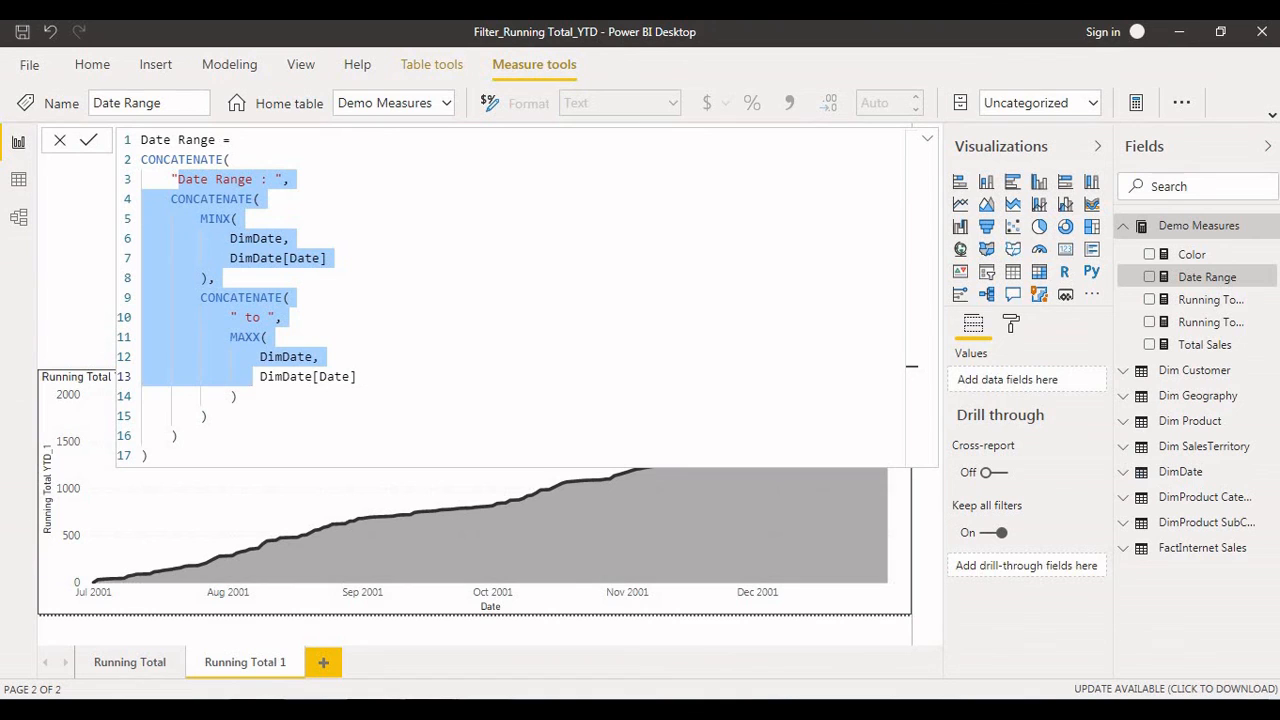
pyautogui.click(179, 436)
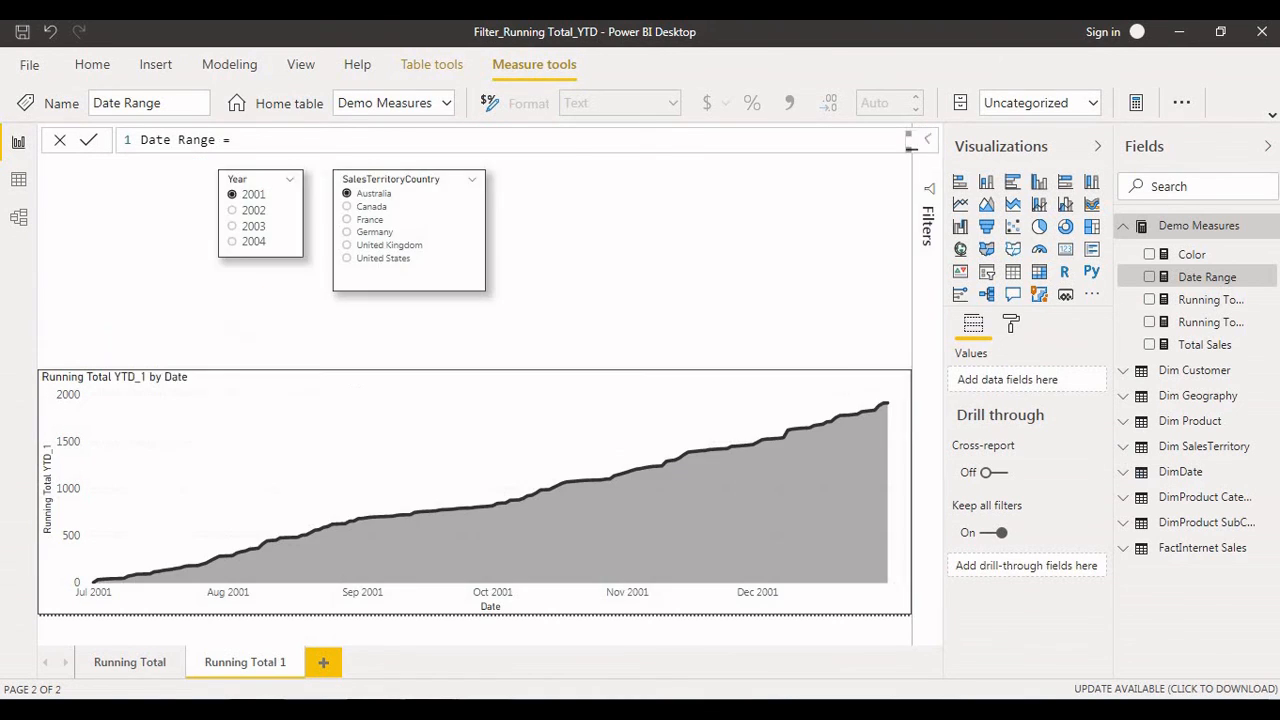
pyautogui.click(927, 139)
# - Return to the Running Total report page, and switch to the Course_Details.PNG image in Windows Photo Viewer
pyautogui.click(130, 662)
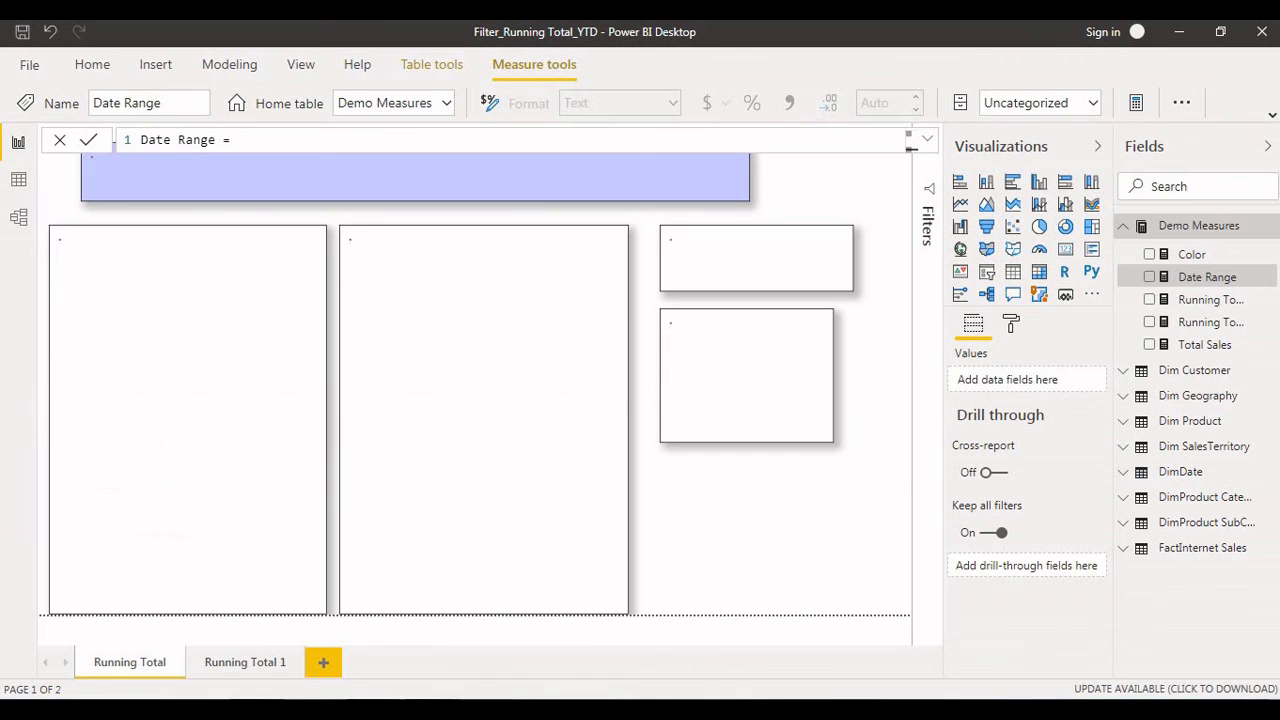
pyautogui.moveTo(440, 708)
pyautogui.click(328, 625)
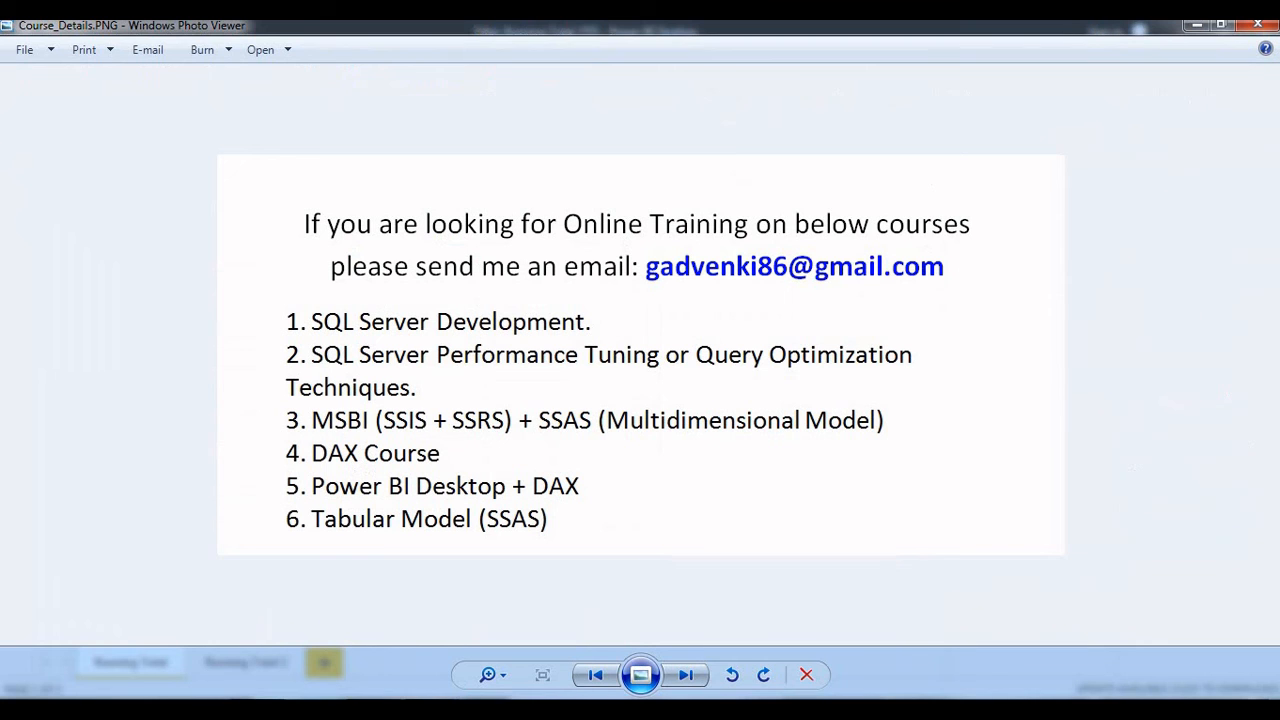